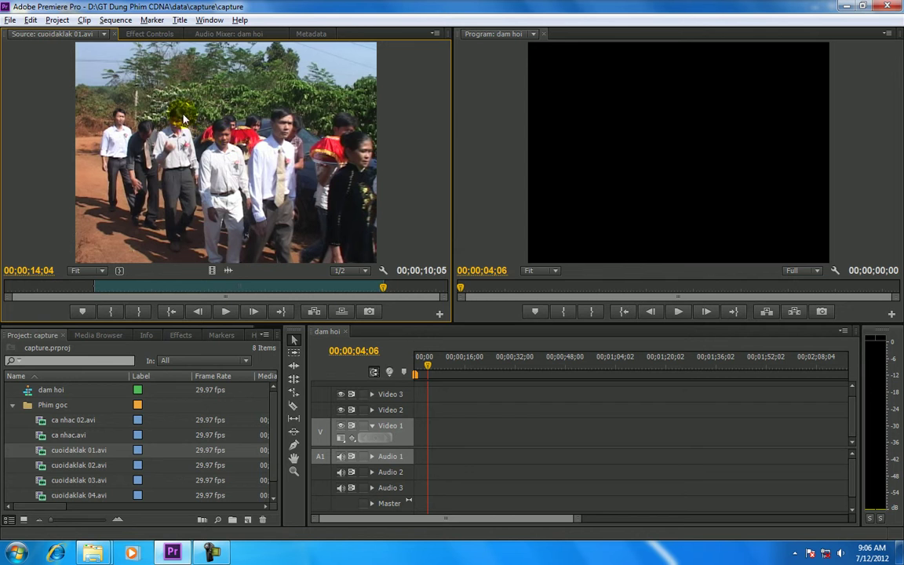
- Try dragging the source clip into dam hoi, then undo and delete those trial placements
{"action": "left_click_drag", "start_coordinate": [184, 102], "coordinate": [414, 430]}
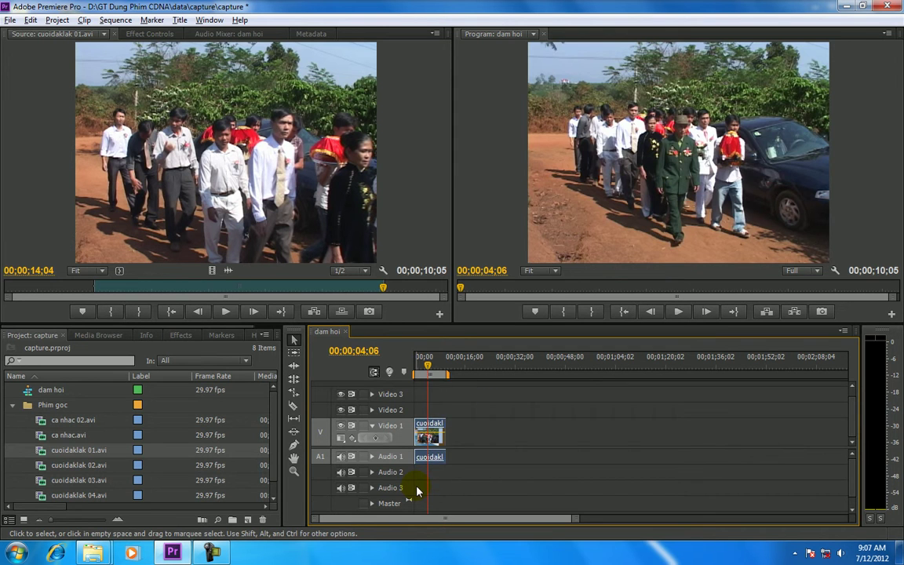
{"action": "key", "text": "ctrl+z"}
{"action": "left_click_drag", "start_coordinate": [430, 372], "coordinate": [597, 368]}
{"action": "mouse_move", "coordinate": [283, 166]}
{"action": "left_mouse_down"}
{"action": "mouse_move", "coordinate": [477, 434]}
{"action": "mouse_move", "coordinate": [488, 437]}
{"action": "left_mouse_up"}
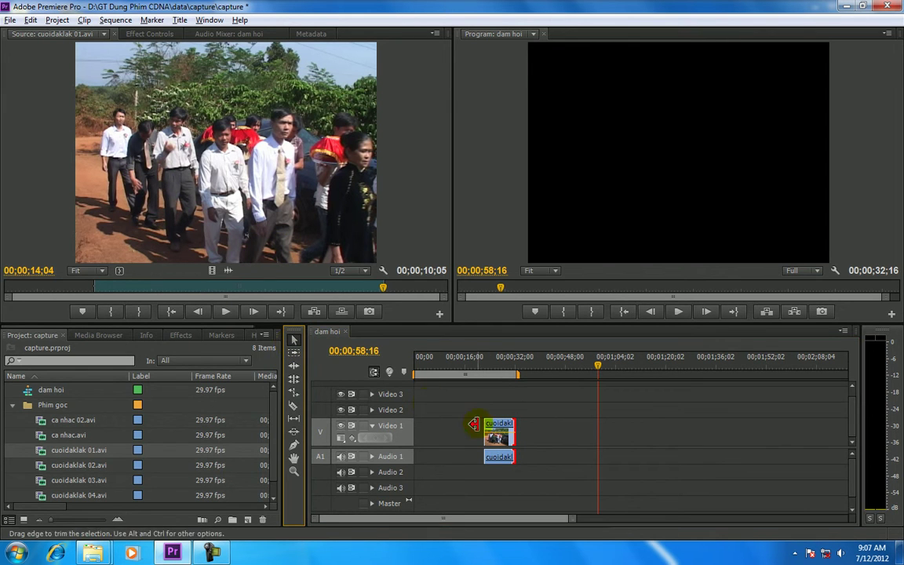
{"action": "left_click", "coordinate": [503, 435]}
{"action": "key", "text": "Delete"}
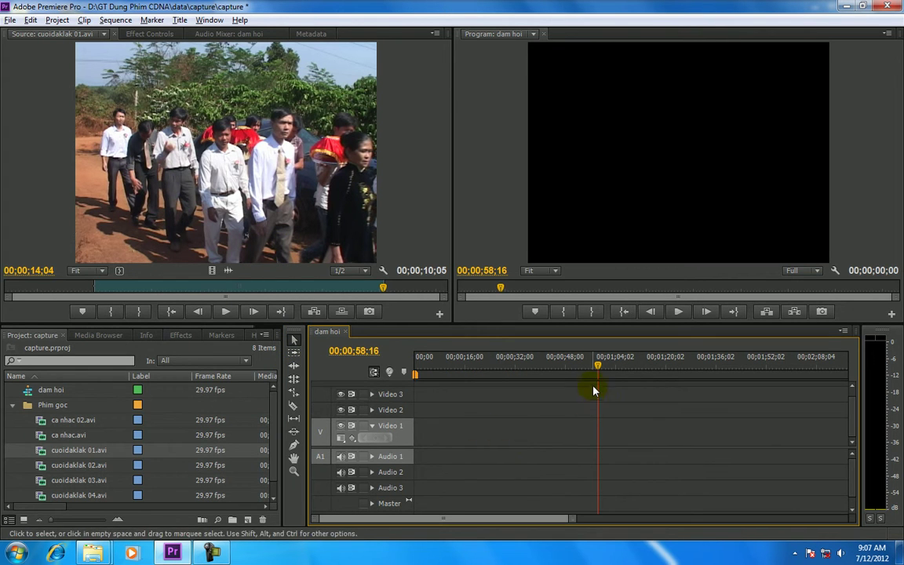
{"action": "mouse_move", "coordinate": [598, 367]}
{"action": "left_mouse_down"}
{"action": "mouse_move", "coordinate": [437, 385]}
{"action": "mouse_move", "coordinate": [466, 385]}
{"action": "left_mouse_up"}
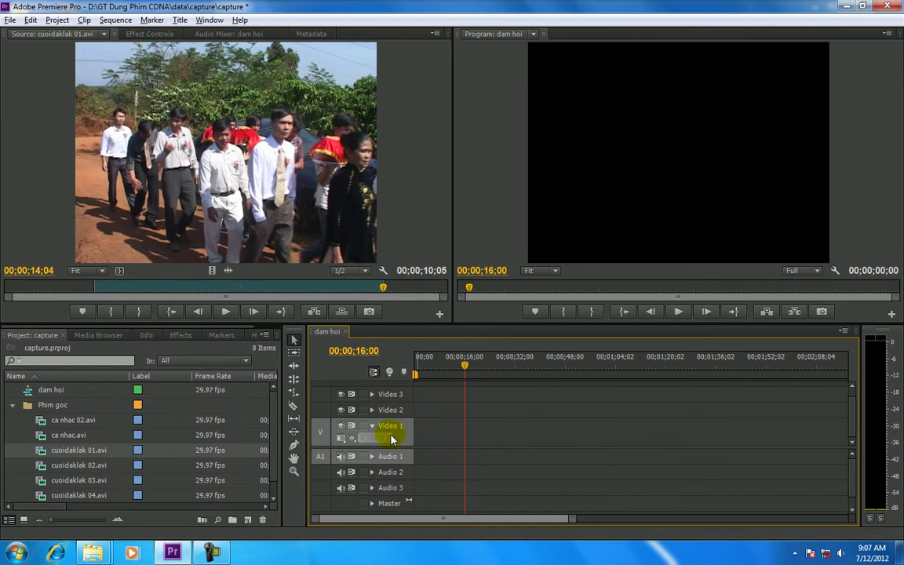
- Overwrite the marked cuoidaklak clip into dam hoi at 16;00, undoing and redoing to check
{"action": "left_click", "coordinate": [242, 120]}
{"action": "left_click", "coordinate": [404, 372]}
{"action": "left_click", "coordinate": [322, 293]}
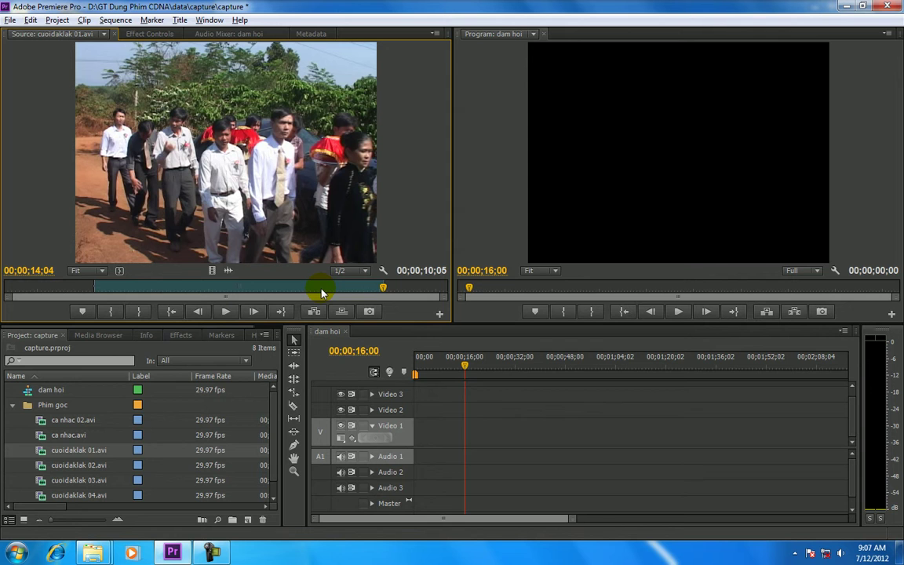
{"action": "key", "text": "."}
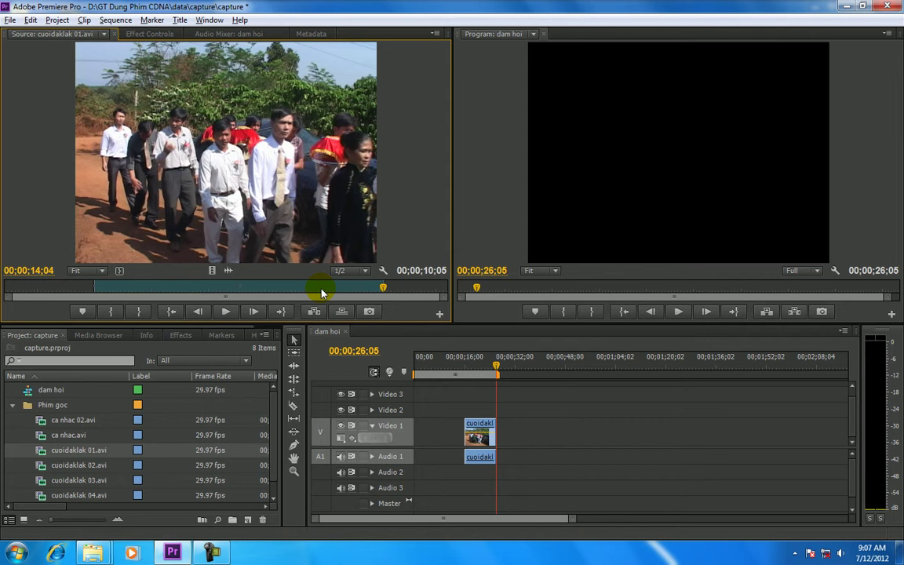
{"action": "key", "text": "ctrl+z"}
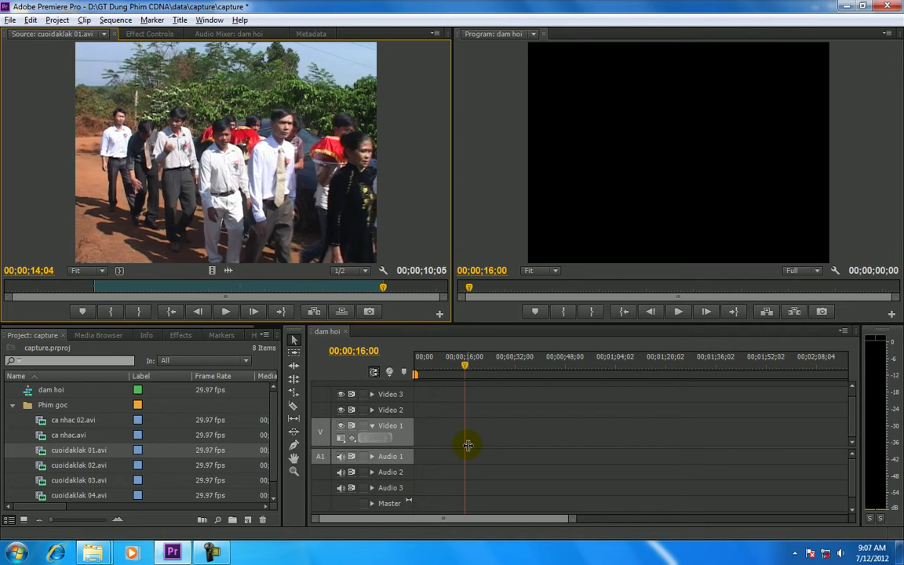
{"action": "key", "text": "period"}
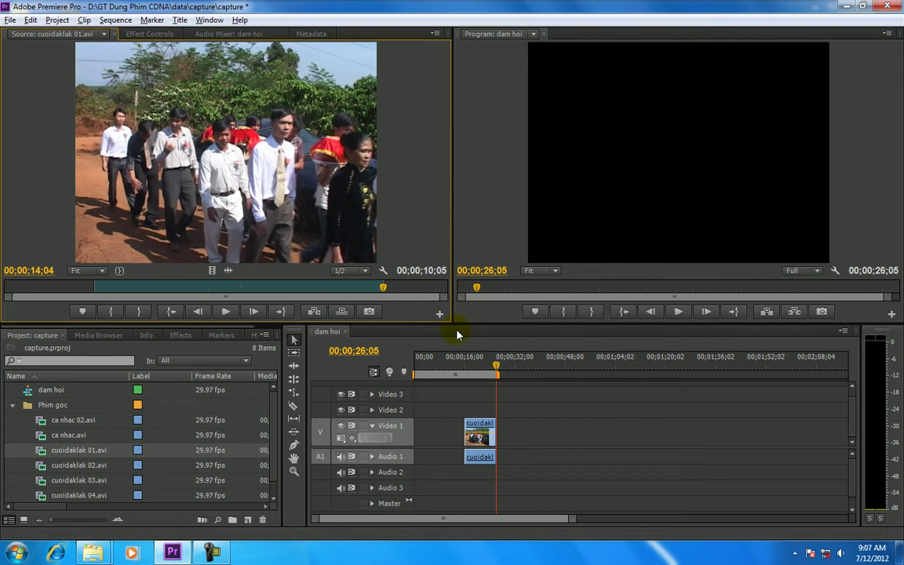
{"action": "key", "text": "ctrl+z"}
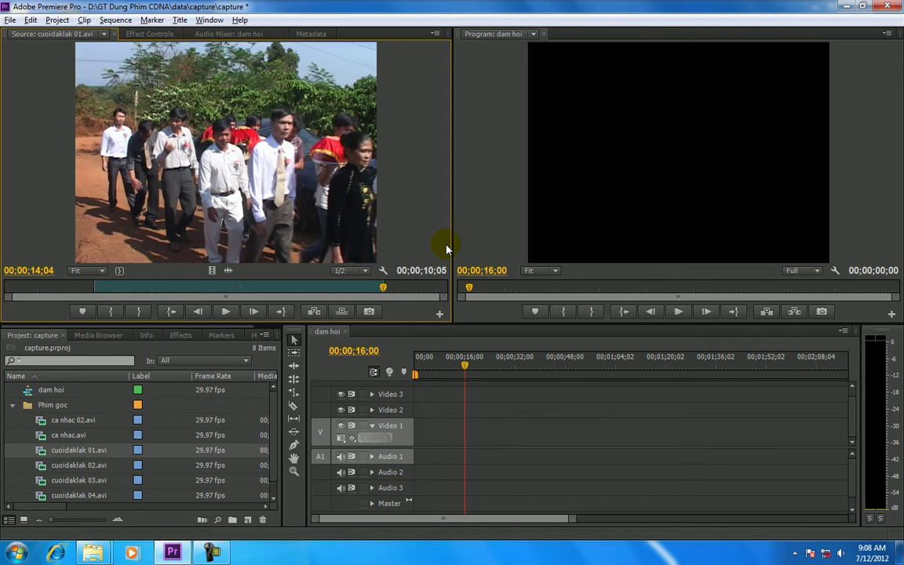
{"action": "key", "text": "period"}
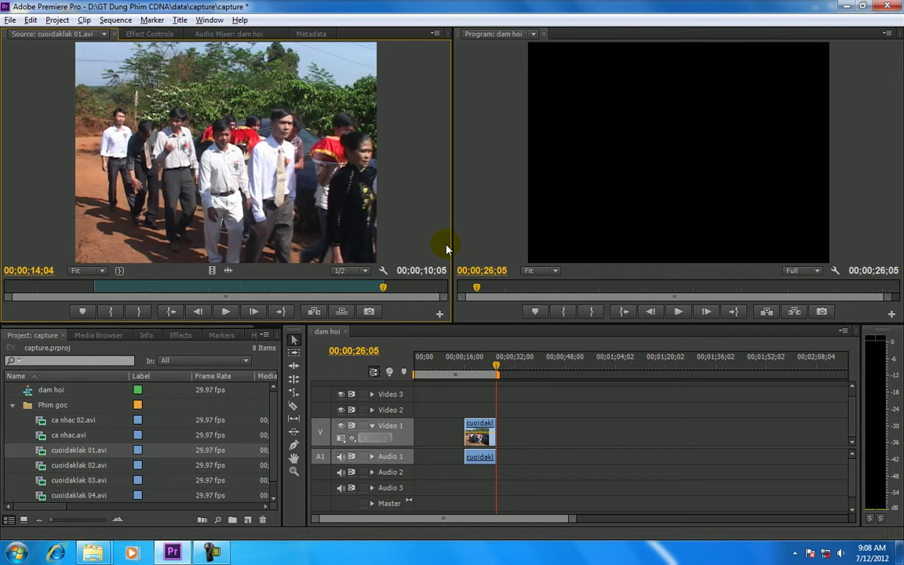
{"action": "left_click_drag", "start_coordinate": [496, 364], "coordinate": [481, 366]}
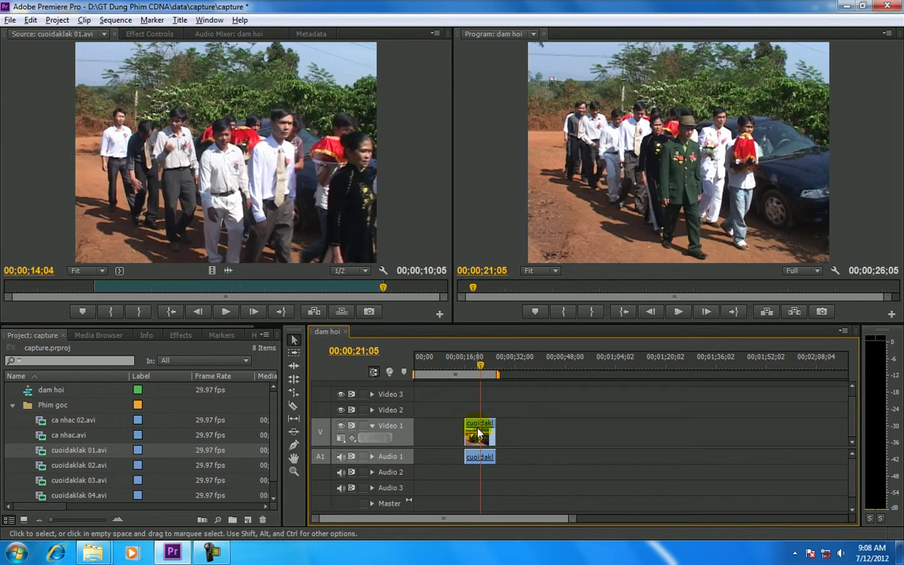
- Compare Overwrite and Insert at 21;05, finishing with an overwrite that runs to 31;10
{"action": "key", "text": "period"}
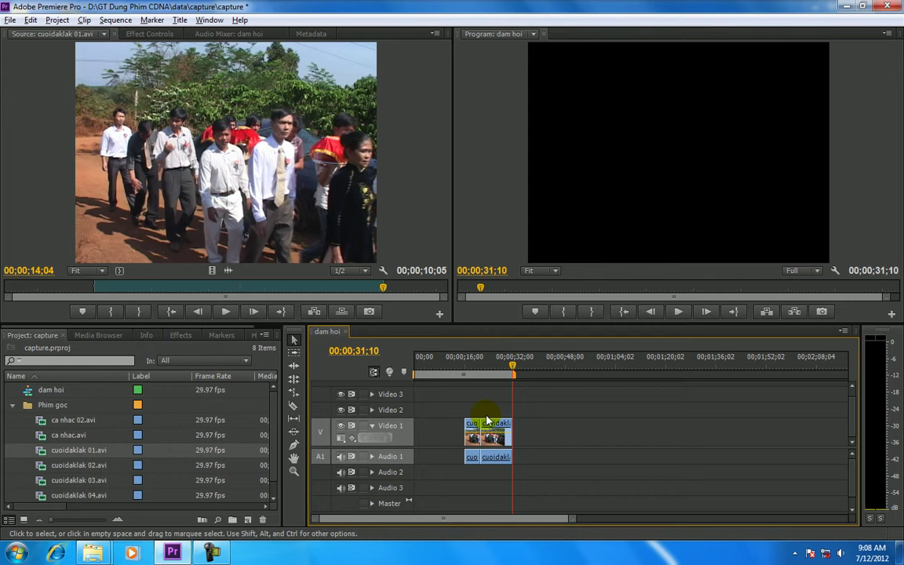
{"action": "key", "text": "ctrl+z"}
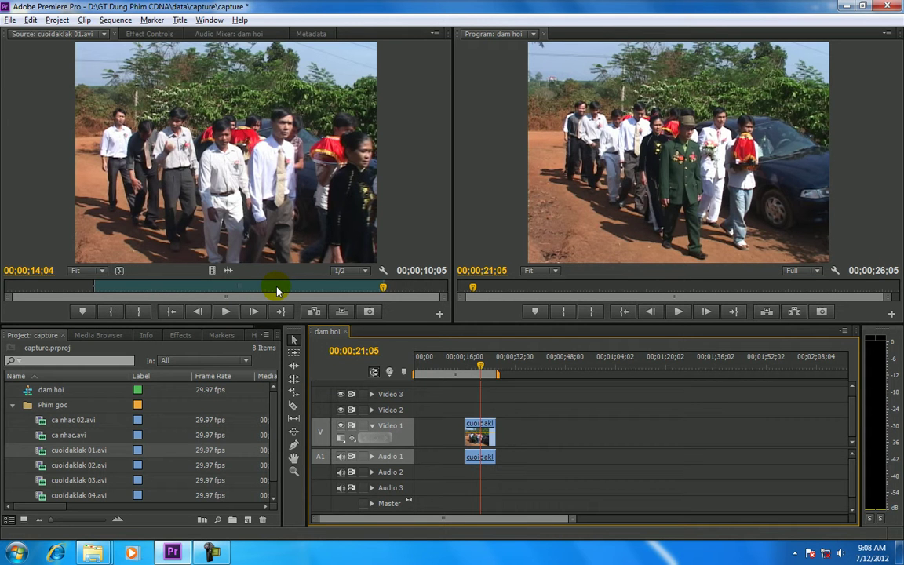
{"action": "key", "text": "period"}
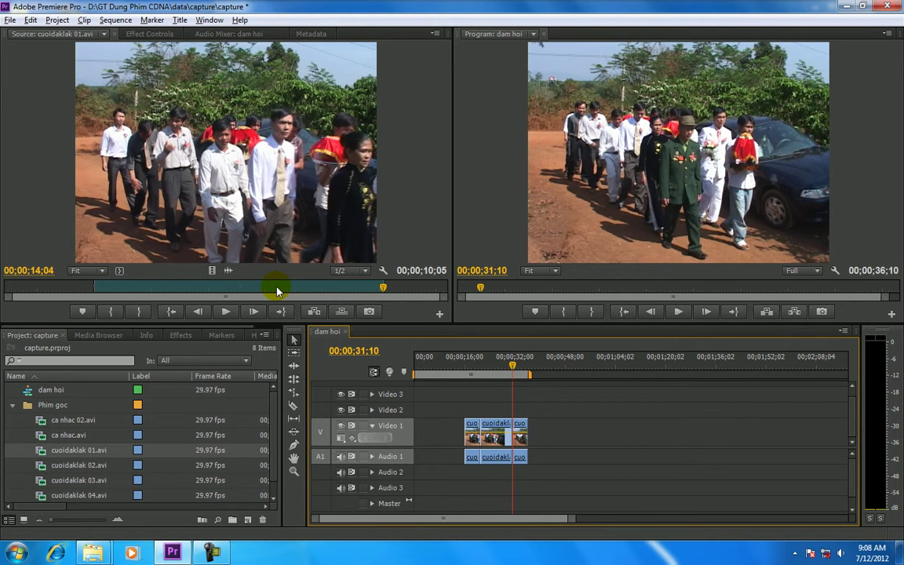
{"action": "key", "text": "ctrl+z"}
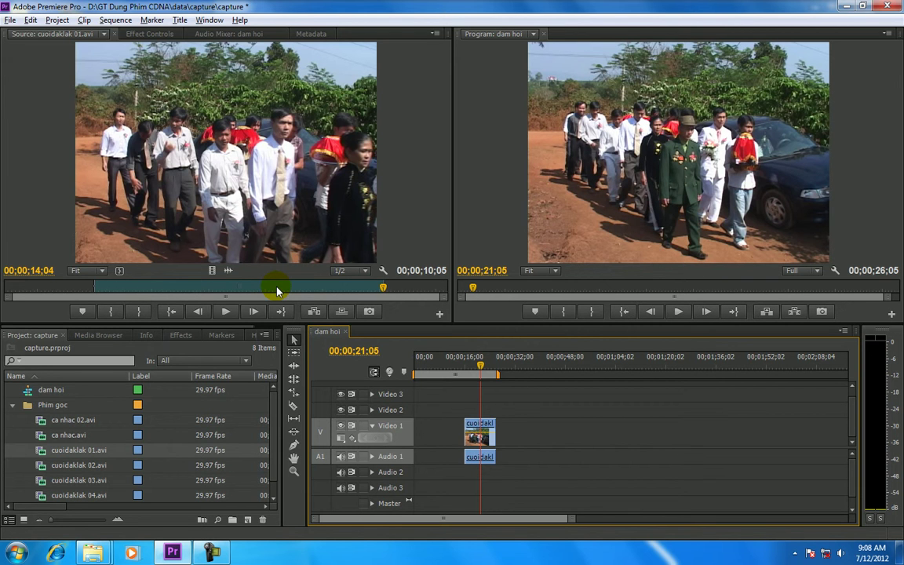
{"action": "key", "text": "comma"}
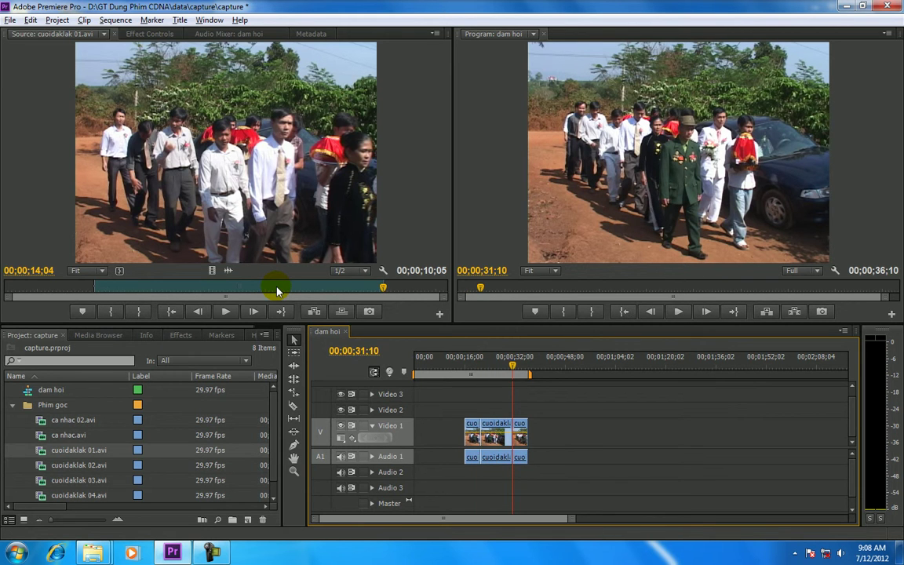
{"action": "key", "text": "ctrl+z"}
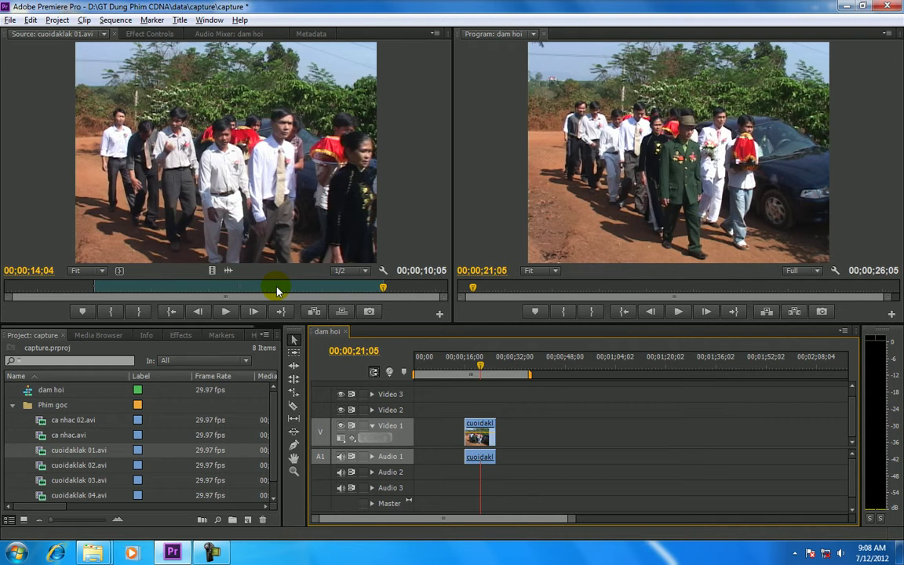
{"action": "key", "text": "period"}
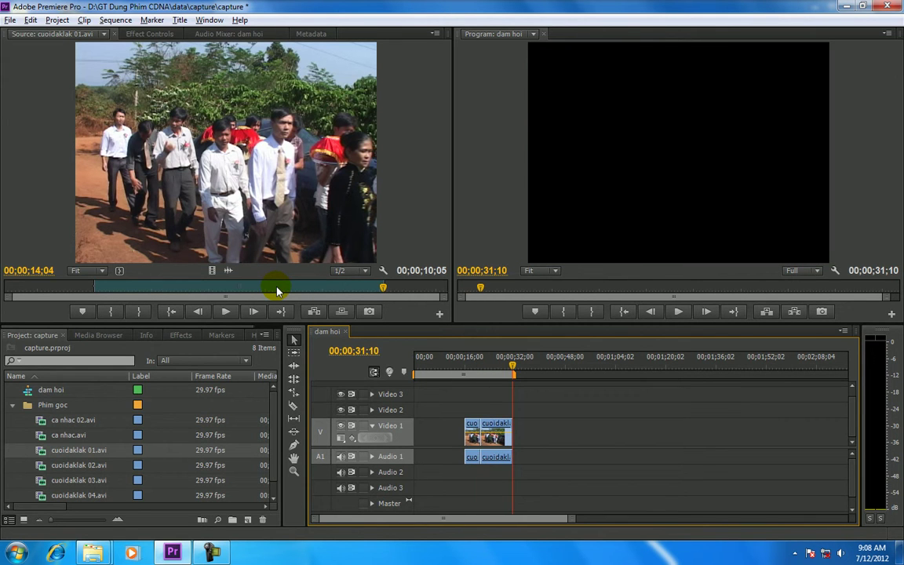
- Undo the 21;05 overwrite, then marquee-select and delete all clips in dam hoi
{"action": "key", "text": "ctrl+z"}
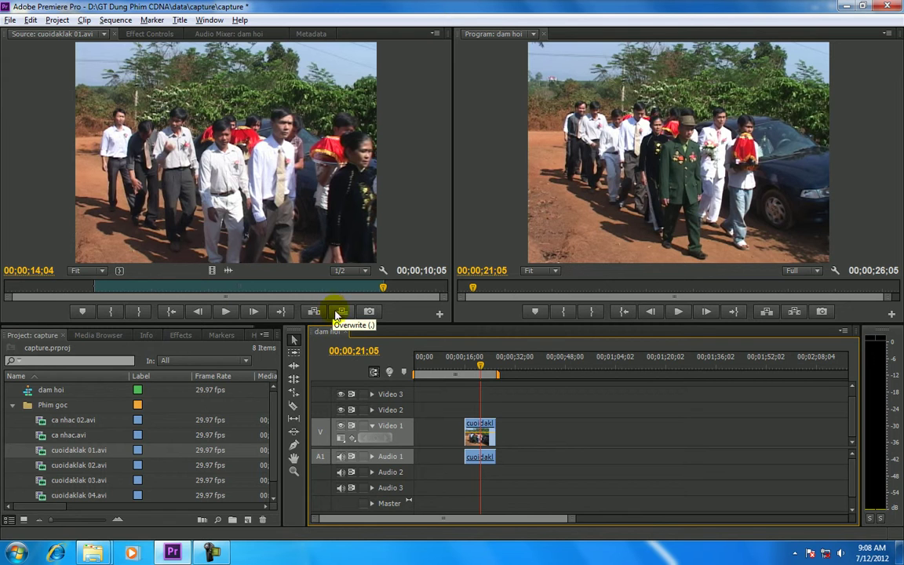
{"action": "left_click_drag", "start_coordinate": [541, 413], "coordinate": [474, 494]}
{"action": "key", "text": "Delete"}
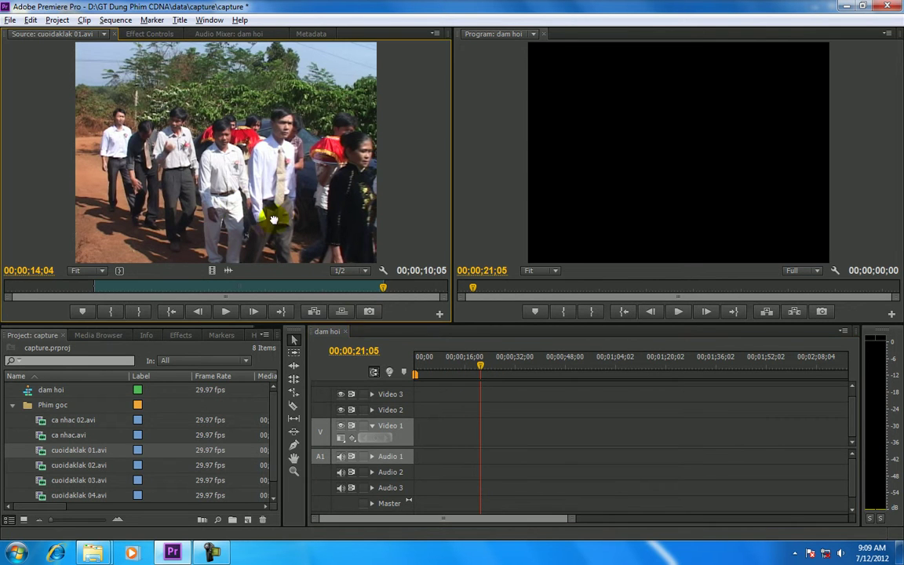
- Drag the source clip to the start of dam hoi, then delete that placement
{"action": "left_click_drag", "start_coordinate": [209, 165], "coordinate": [444, 429]}
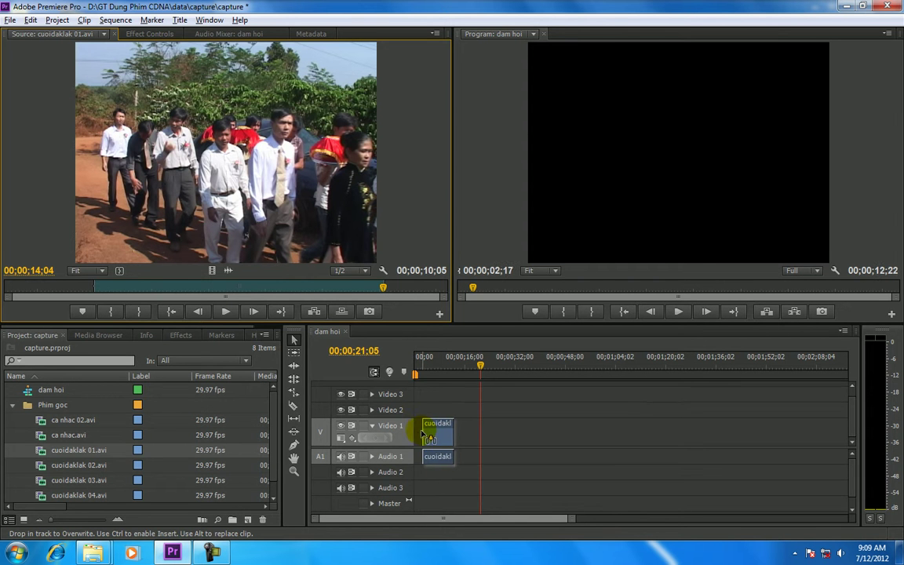
{"action": "left_click_drag", "start_coordinate": [444, 429], "coordinate": [416, 429]}
{"action": "left_click_drag", "start_coordinate": [473, 374], "coordinate": [391, 382]}
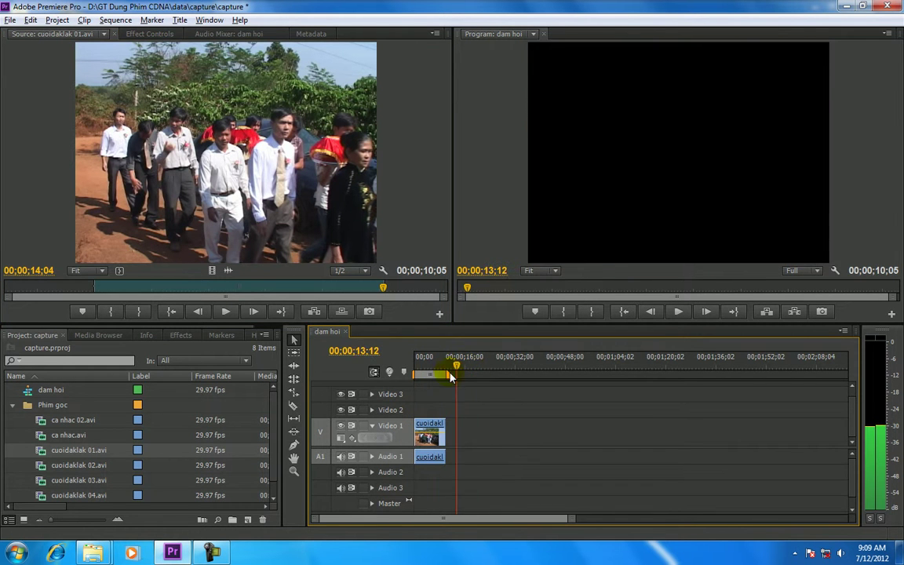
{"action": "left_click", "coordinate": [429, 365]}
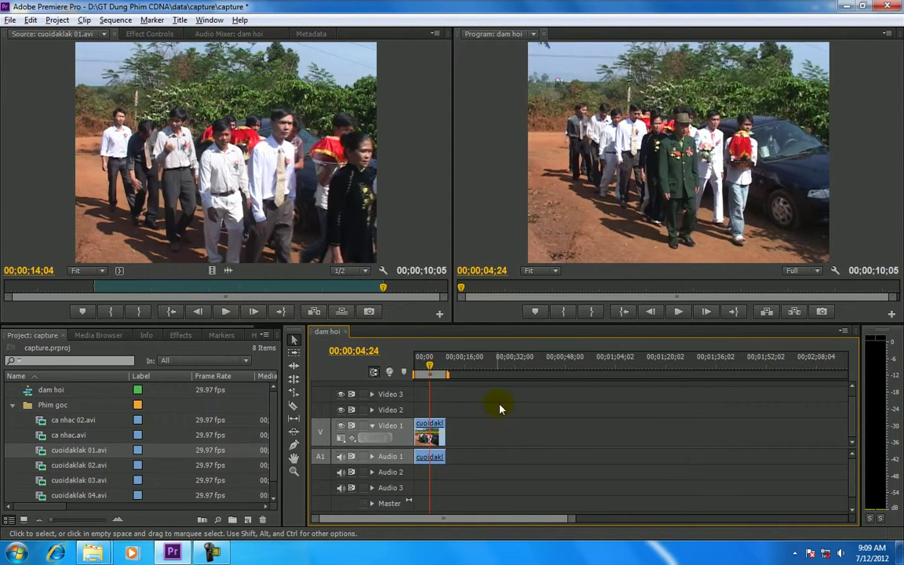
{"action": "left_click", "coordinate": [428, 459]}
{"action": "key", "text": "Delete"}
- Delete the misplaced clips and re-place cuoidaklak 01.avi at 00;00 on Video 1
{"action": "left_click_drag", "start_coordinate": [212, 260], "coordinate": [430, 434]}
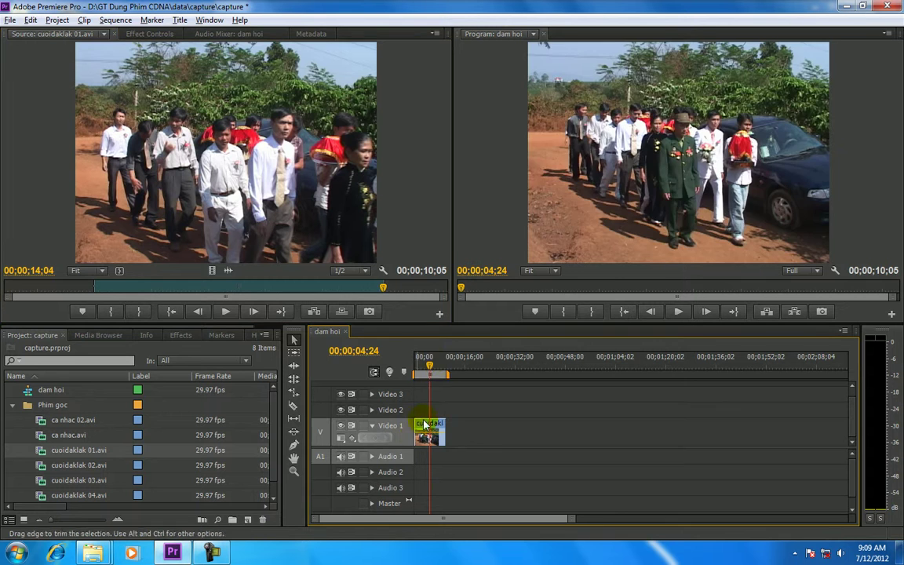
{"action": "left_click", "coordinate": [433, 365]}
{"action": "left_click_drag", "start_coordinate": [433, 369], "coordinate": [424, 369]}
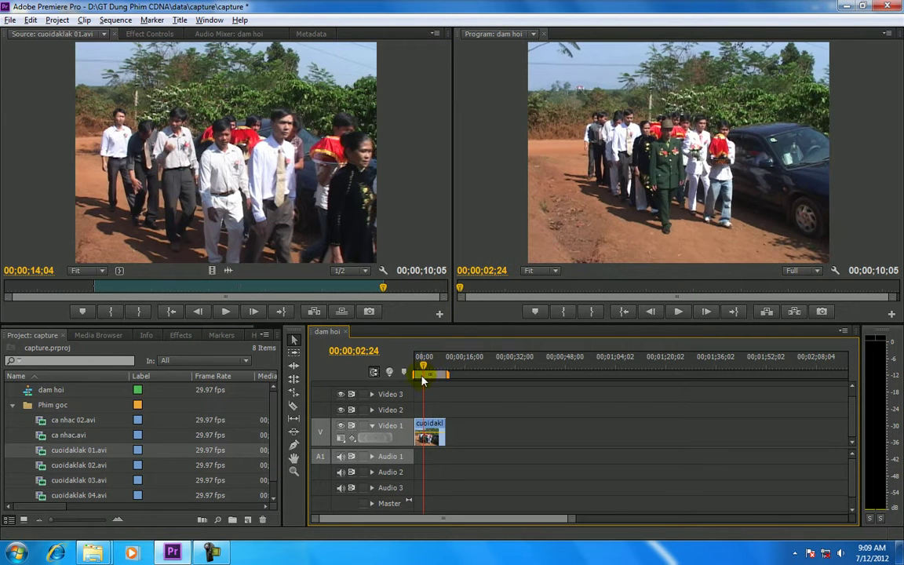
{"action": "left_click_drag", "start_coordinate": [228, 270], "coordinate": [471, 459]}
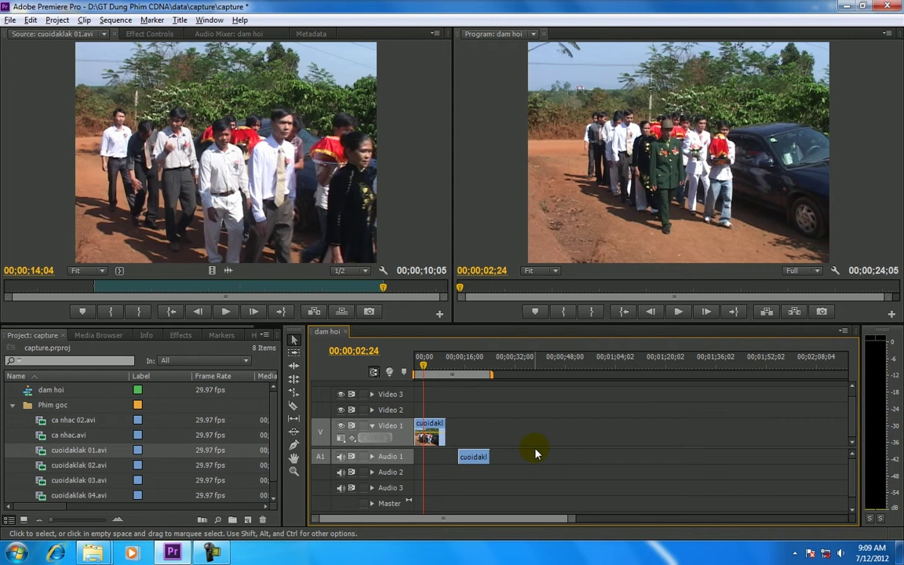
{"action": "left_click_drag", "start_coordinate": [536, 453], "coordinate": [377, 416]}
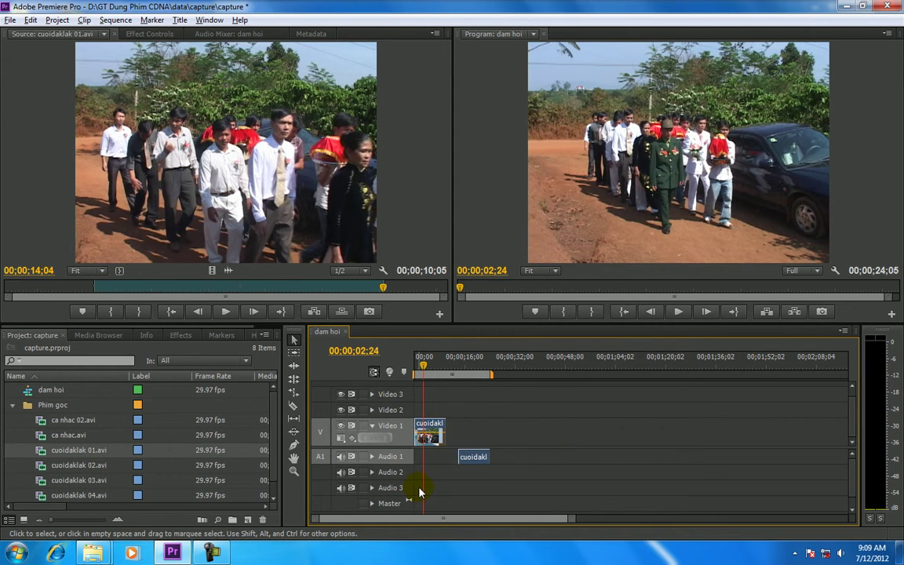
{"action": "key", "text": "Delete"}
{"action": "left_click_drag", "start_coordinate": [251, 184], "coordinate": [410, 460]}
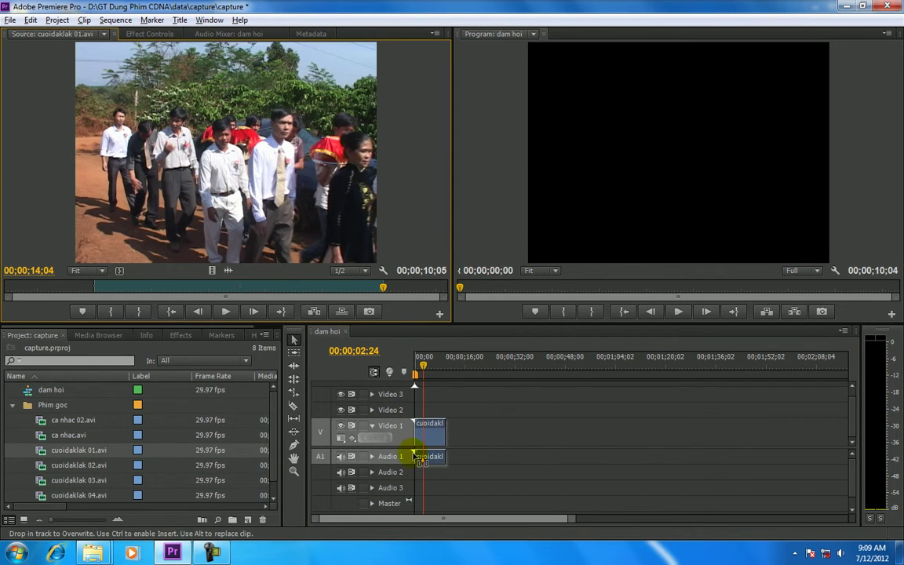
- Drag the cuoidaklak clip later along Video 1/Audio 1, then nudge it back and select it
{"action": "left_click_drag", "start_coordinate": [428, 434], "coordinate": [509, 449]}
{"action": "left_click", "coordinate": [504, 444]}
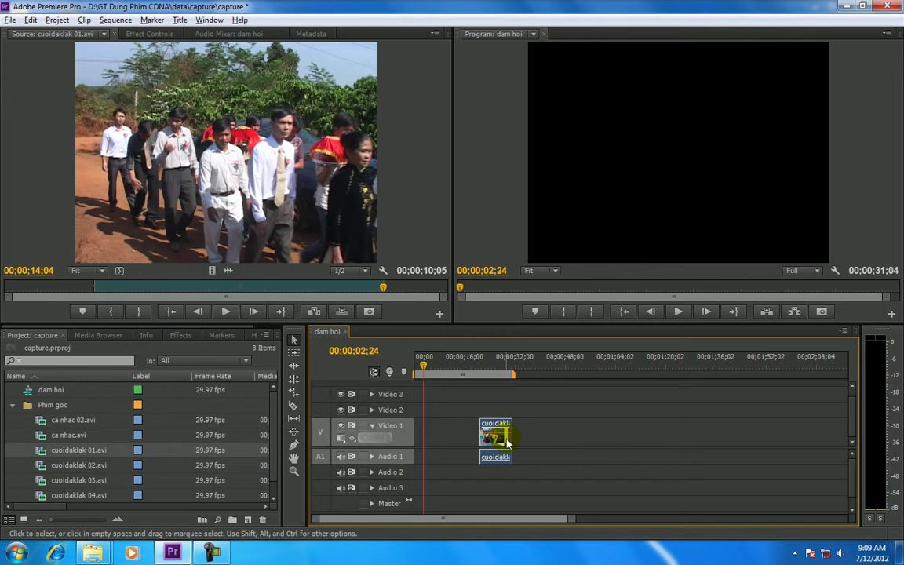
{"action": "mouse_move", "coordinate": [498, 444]}
{"action": "left_mouse_down"}
{"action": "mouse_move", "coordinate": [450, 445]}
{"action": "mouse_move", "coordinate": [478, 444]}
{"action": "left_mouse_up"}
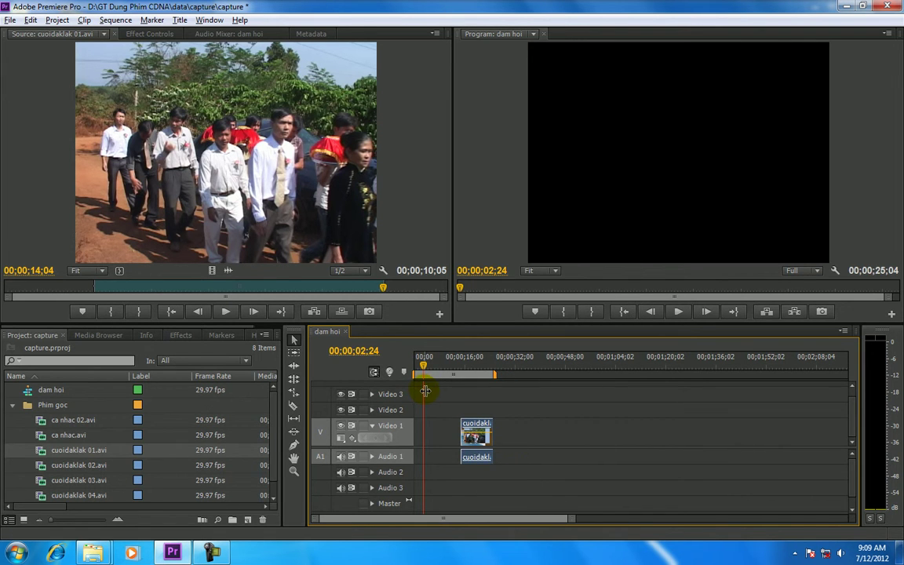
{"action": "left_click", "coordinate": [464, 430]}
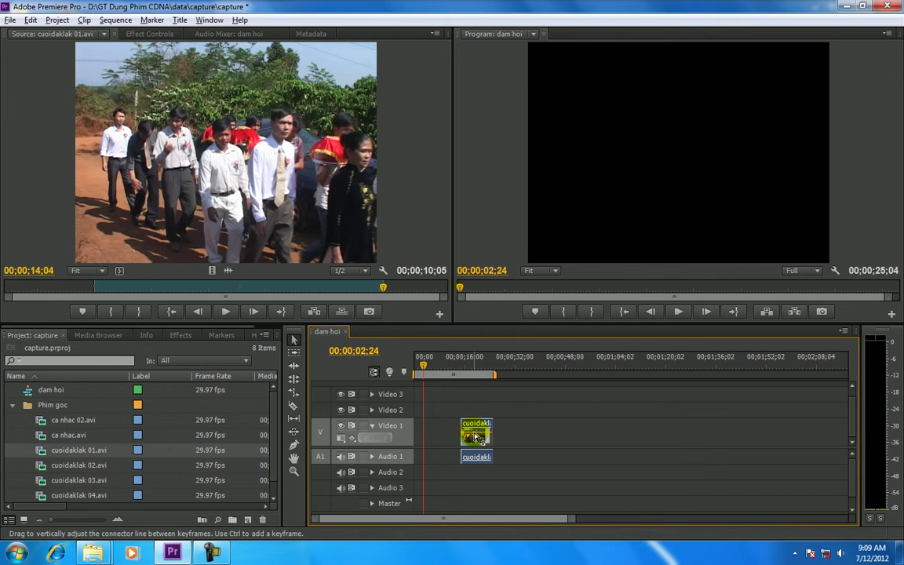
- Unlink the clip's video and audio, test moving the video alone, then select both parts
{"action": "right_click", "coordinate": [476, 437]}
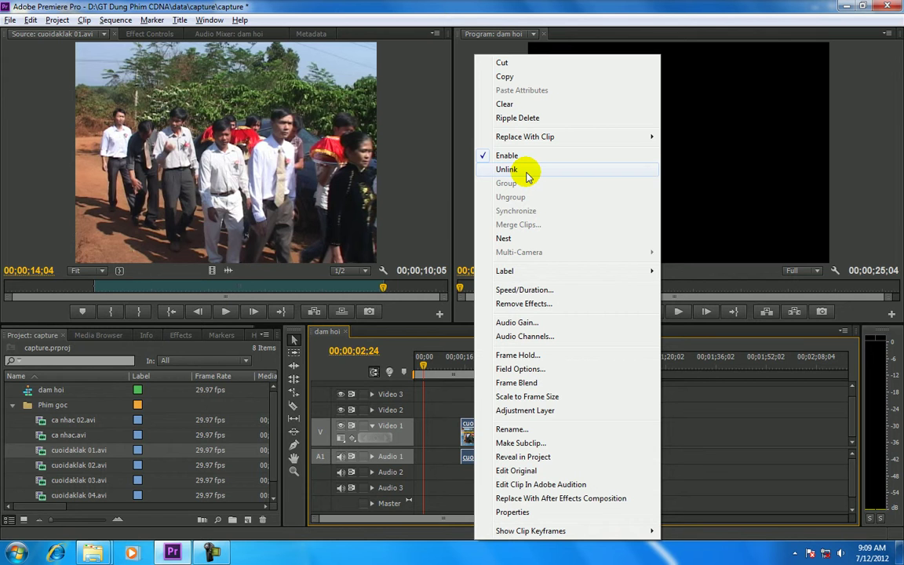
{"action": "left_click", "coordinate": [527, 176]}
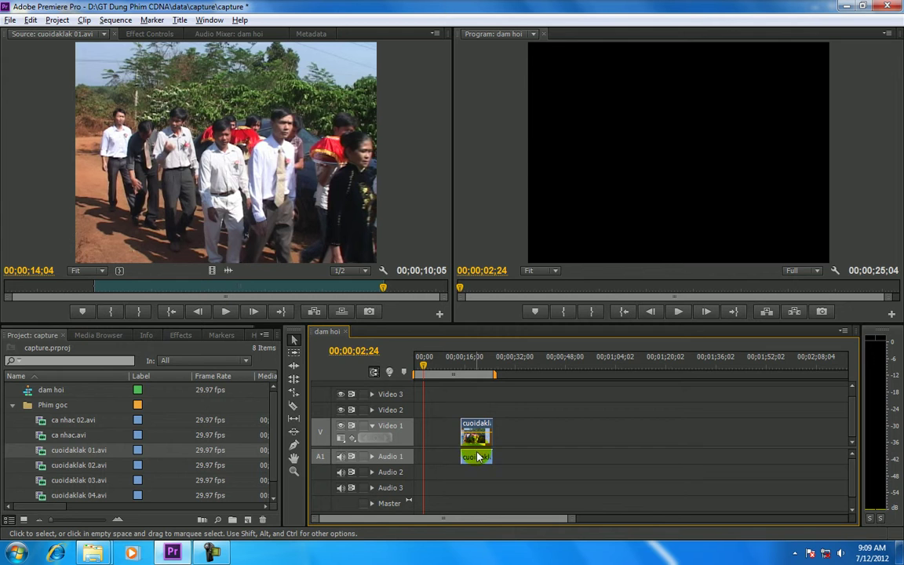
{"action": "left_click_drag", "start_coordinate": [476, 431], "coordinate": [549, 426]}
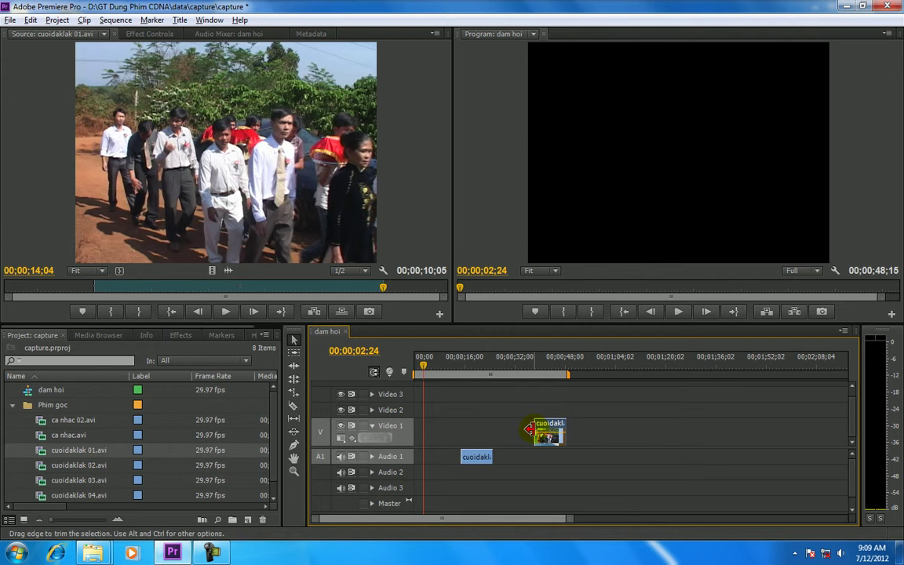
{"action": "key", "text": "ctrl+z"}
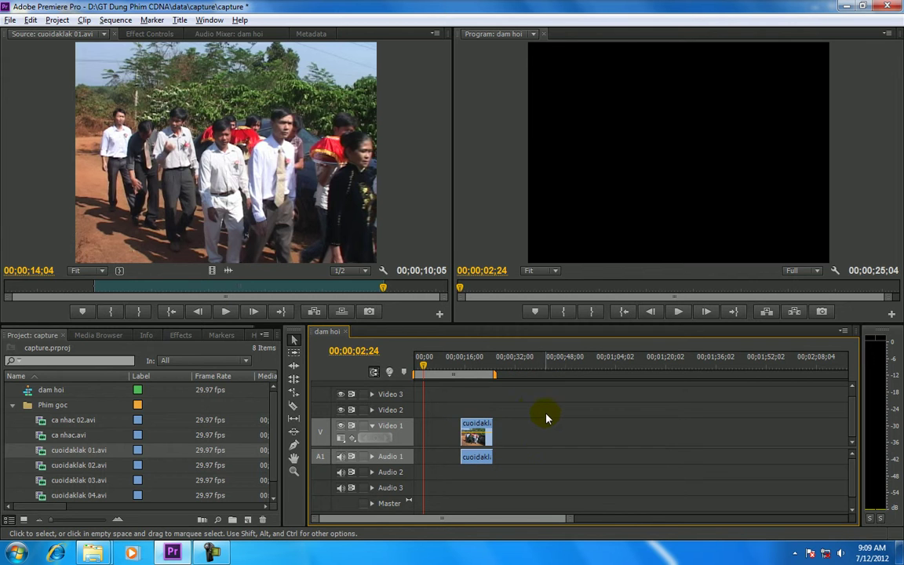
{"action": "left_click_drag", "start_coordinate": [534, 409], "coordinate": [471, 476]}
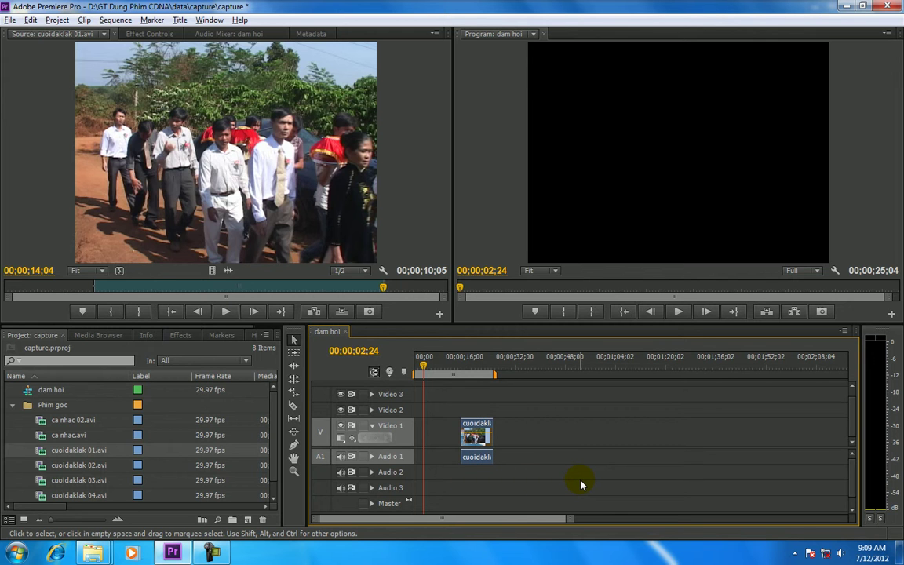
- Delete both clip parts and rewind the cuoidaklak 01.avi source to 00;00;10;07
{"action": "key", "text": "ctrl+z"}
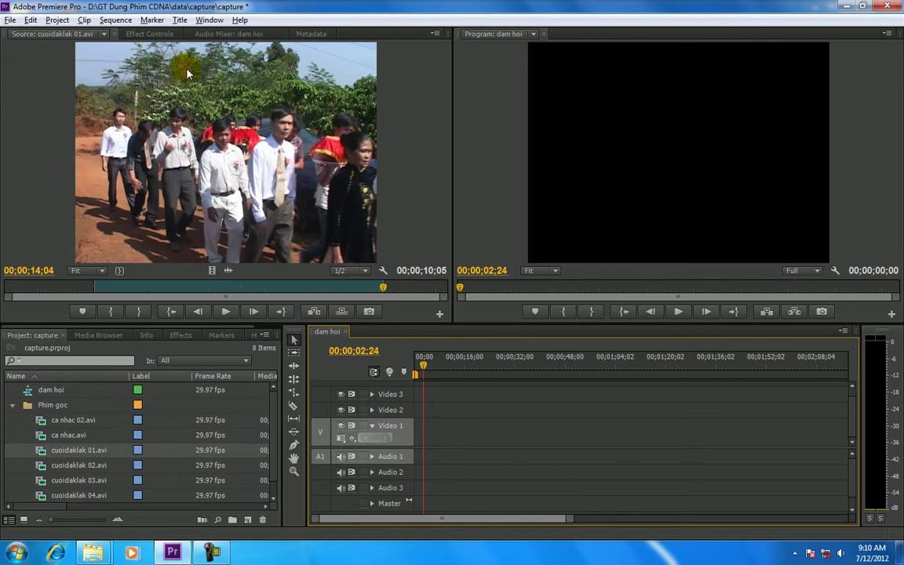
{"action": "left_click", "coordinate": [137, 127]}
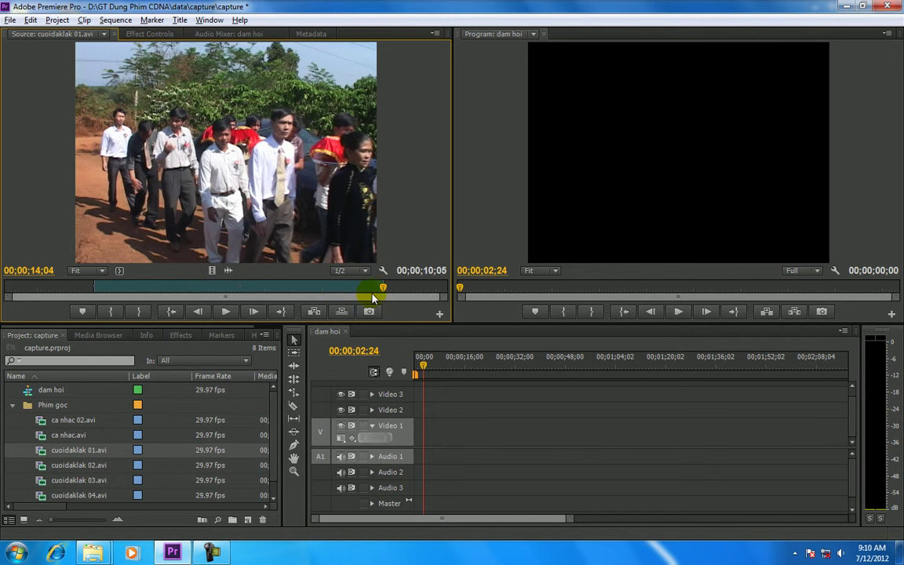
{"action": "left_click_drag", "start_coordinate": [382, 292], "coordinate": [272, 288]}
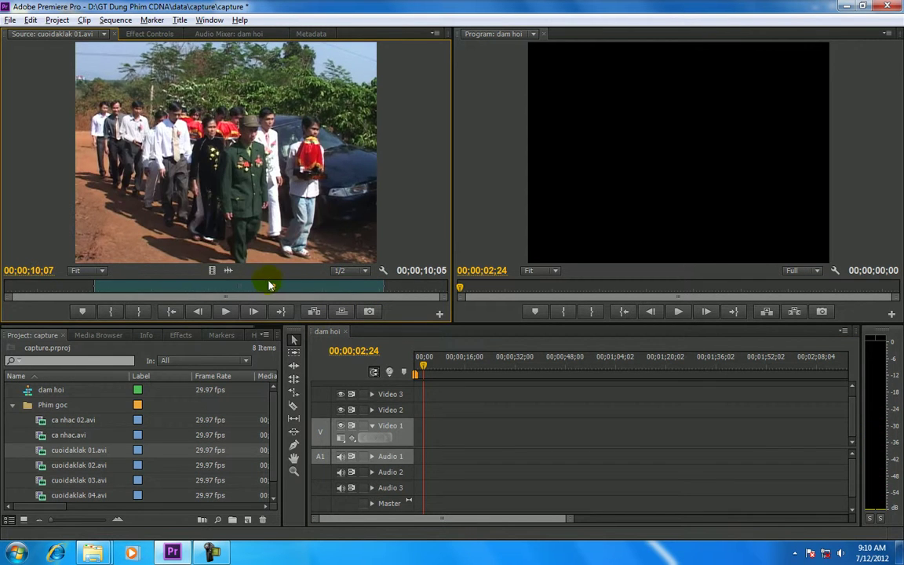
- Load cuoidaklak 02.avi and play through its footage from about 16;12 to 28;13
{"action": "double_click", "coordinate": [53, 468]}
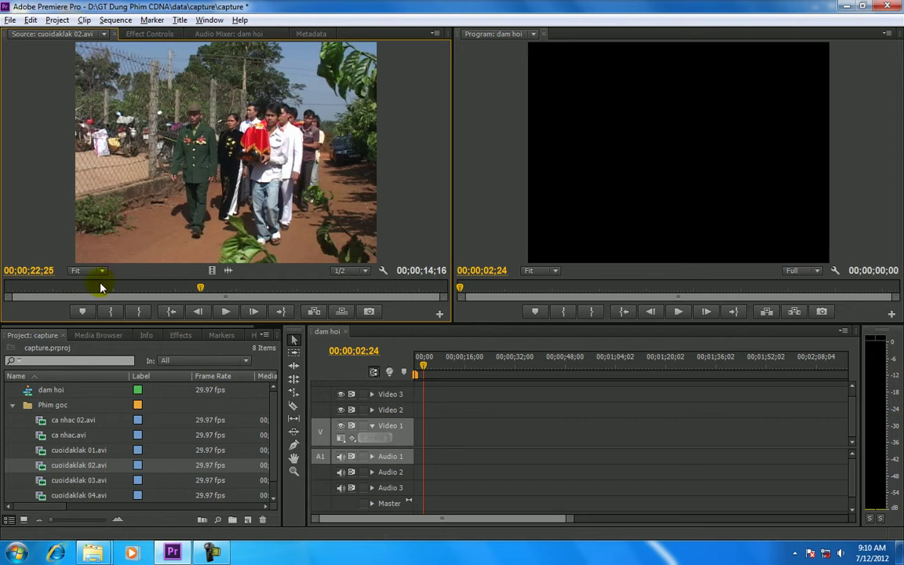
{"action": "left_click_drag", "start_coordinate": [21, 289], "coordinate": [74, 289]}
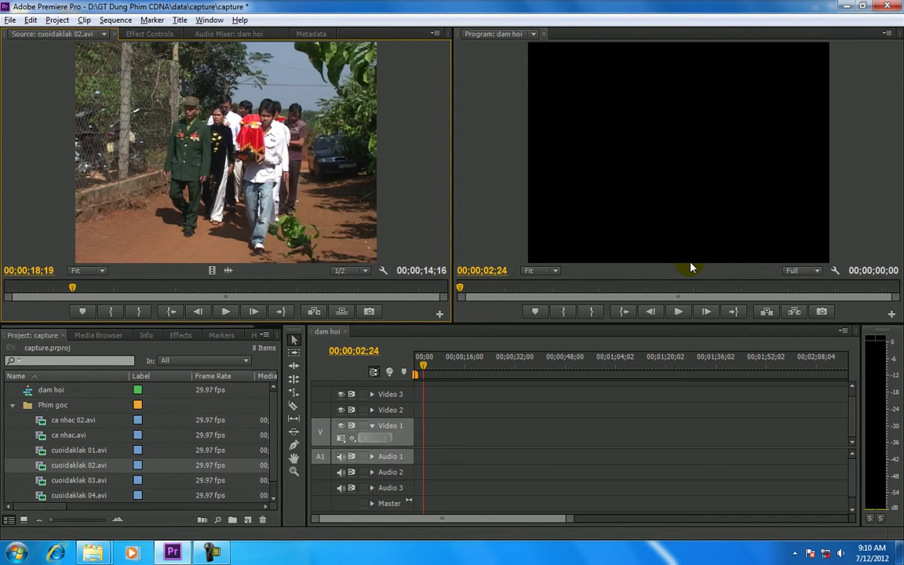
{"action": "left_click_drag", "start_coordinate": [73, 289], "coordinate": [73, 289]}
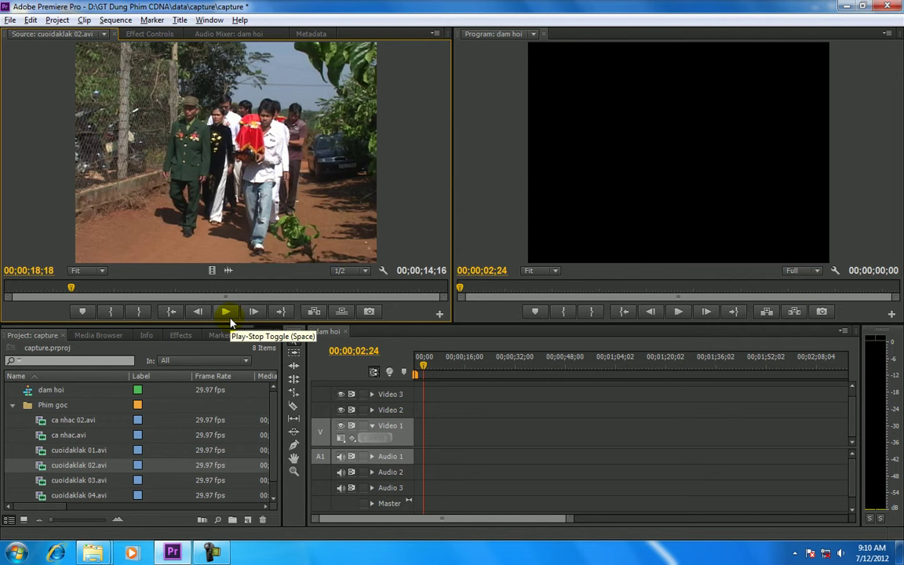
{"action": "key", "text": "space"}
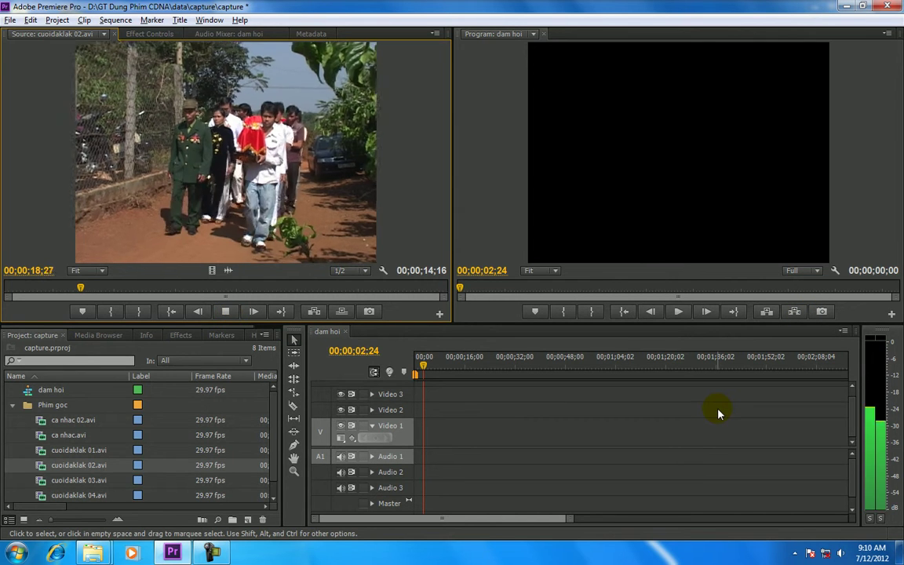
{"action": "key", "text": "space"}
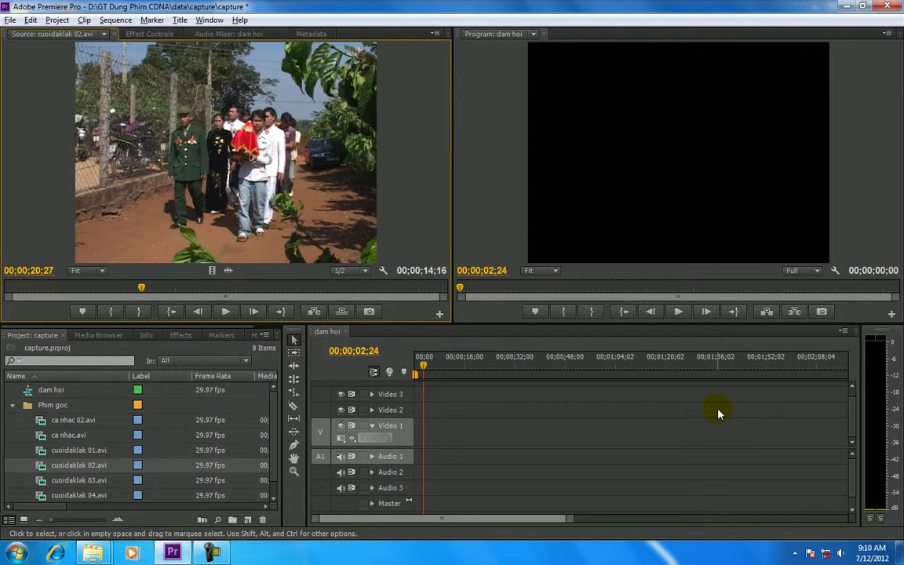
{"action": "key", "text": "space"}
{"action": "key", "text": "space"}
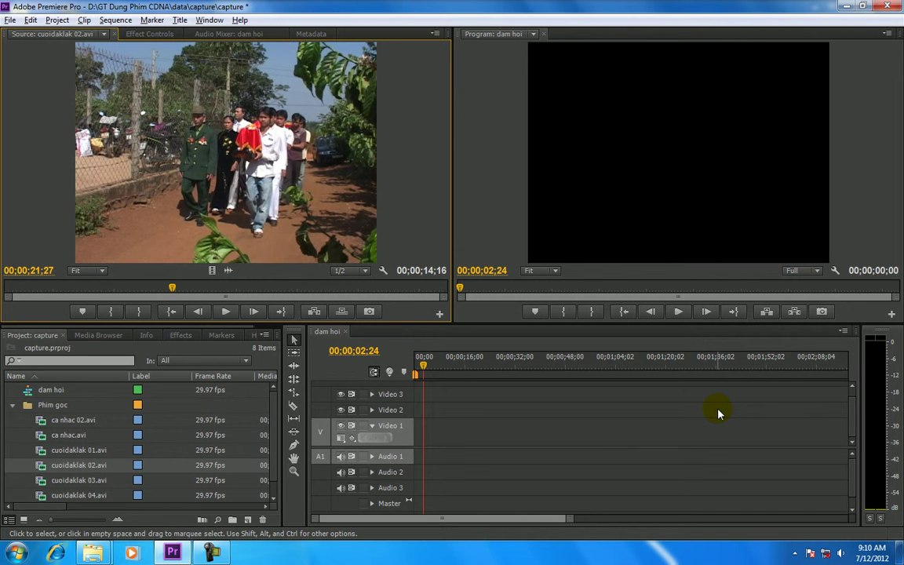
{"action": "left_click_drag", "start_coordinate": [173, 288], "coordinate": [11, 288]}
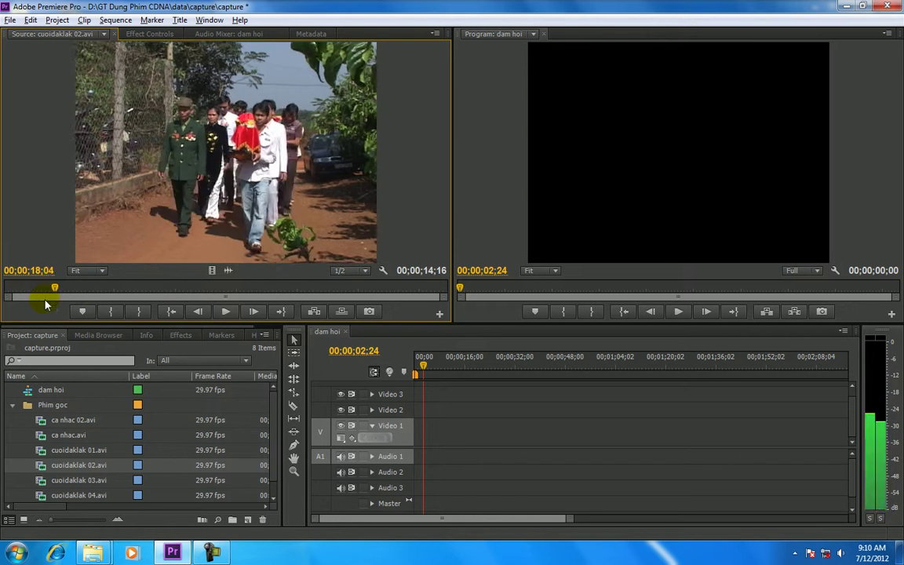
{"action": "key", "text": "space"}
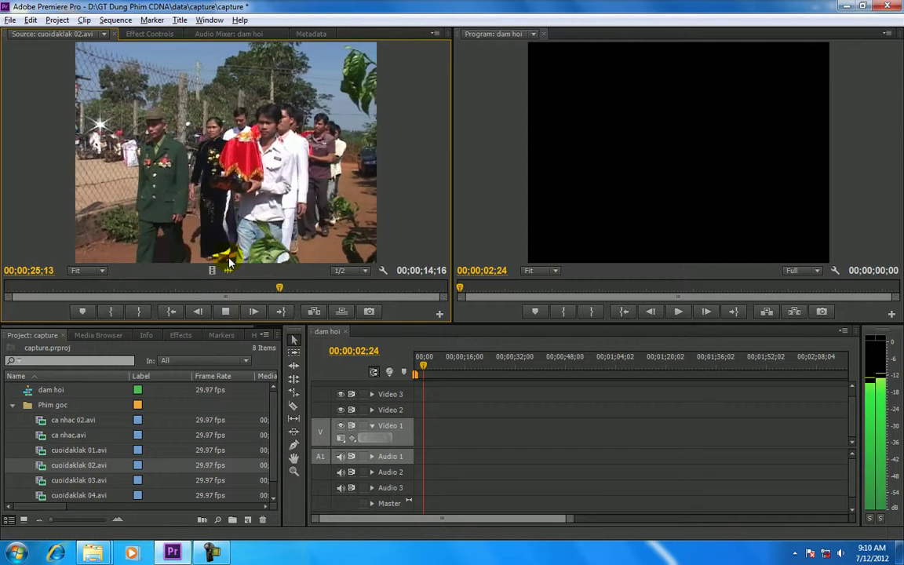
{"action": "key", "text": "space"}
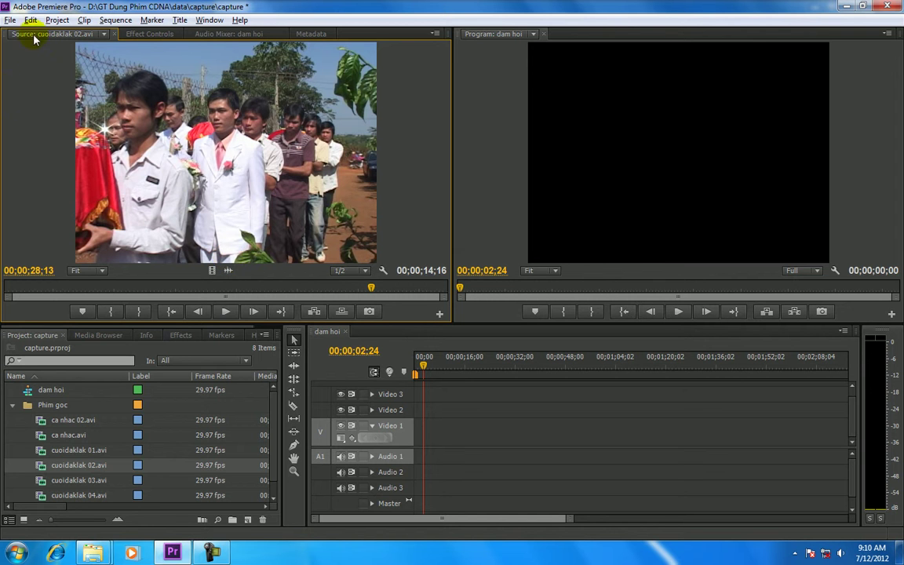
{"action": "left_click_drag", "start_coordinate": [372, 288], "coordinate": [2, 300]}
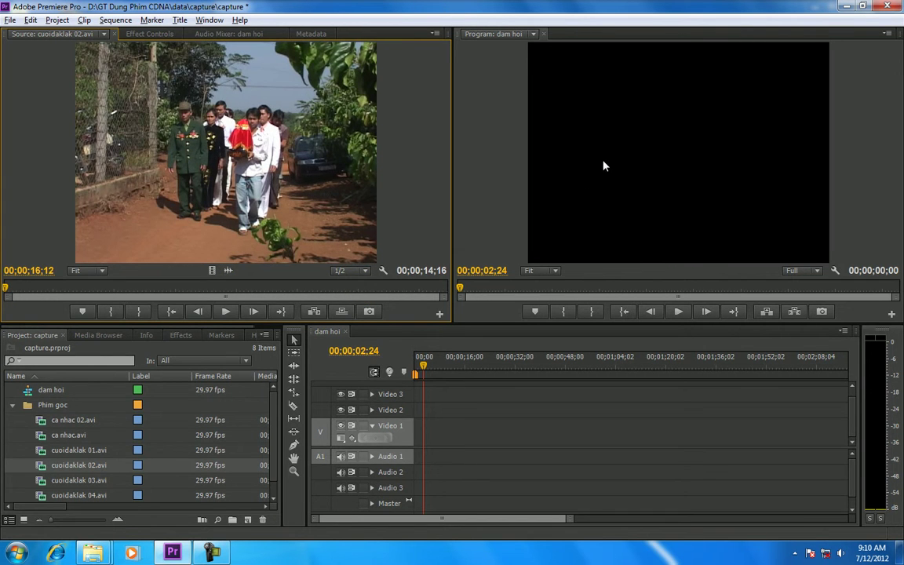
{"action": "key", "text": "space"}
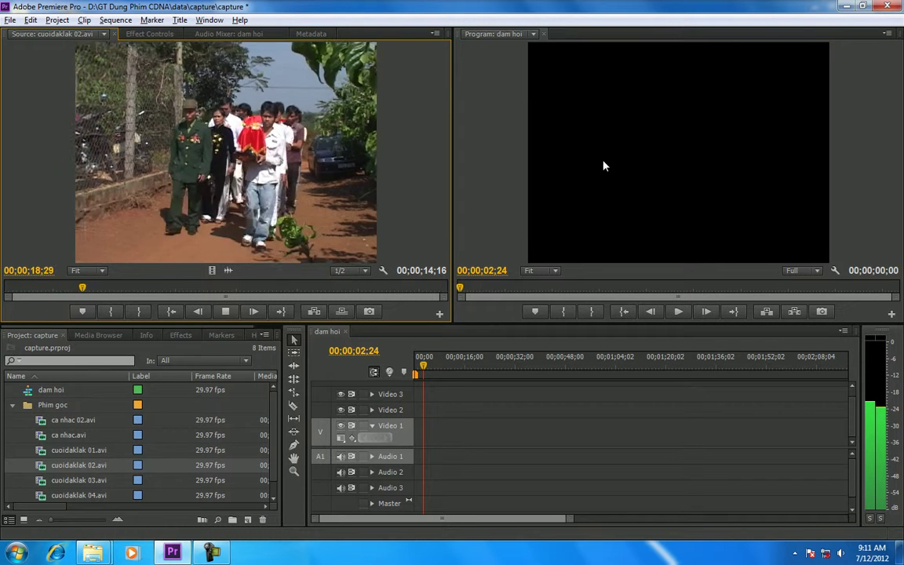
{"action": "key", "text": "space"}
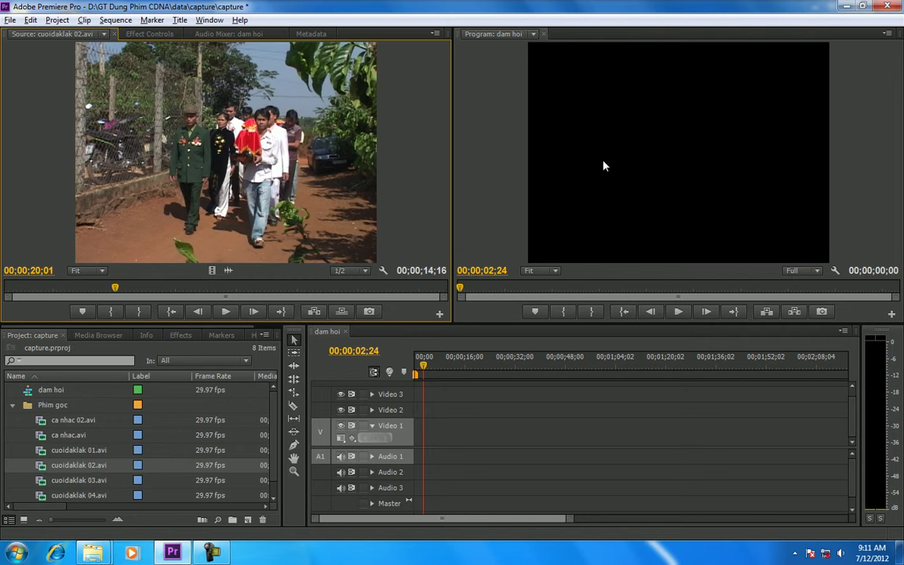
{"action": "key", "text": "space"}
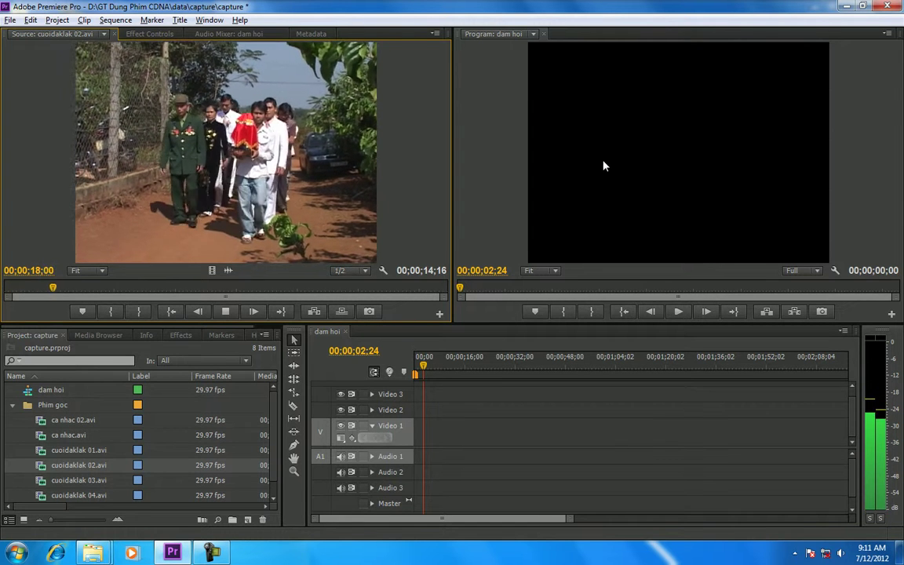
{"action": "key", "text": "space"}
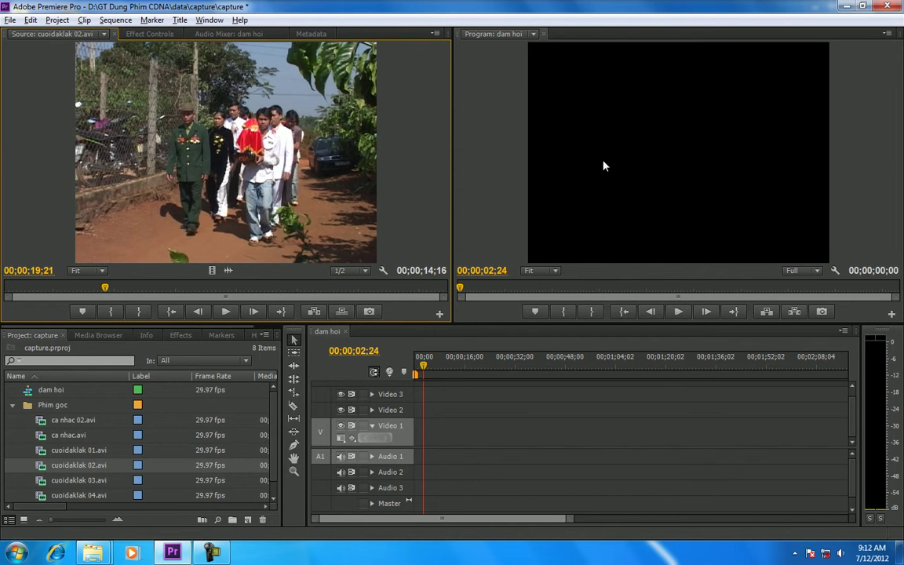
- Mark cuoidaklak 02.avi In at 19;25 and Out at 24;02, then insert it into dam hoi
{"action": "key", "text": "j"}
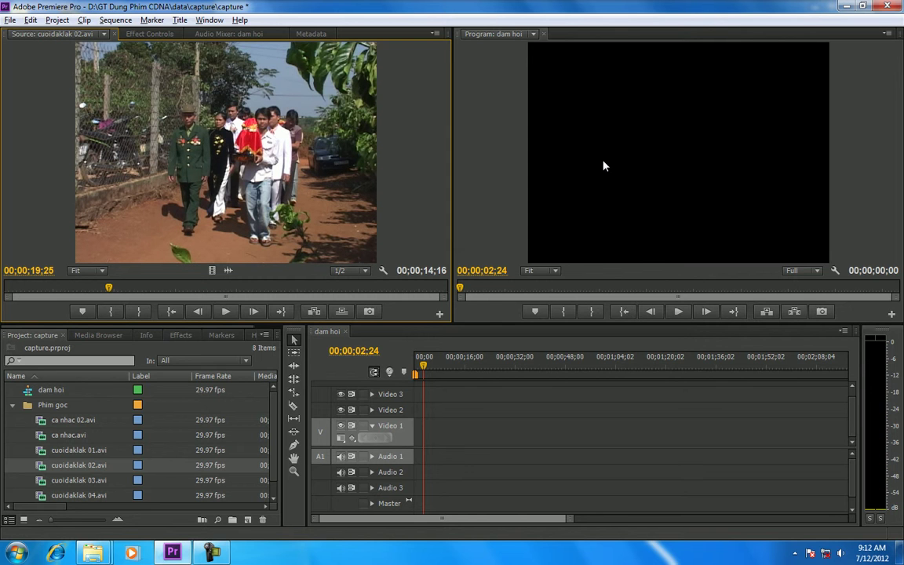
{"action": "key", "text": "i"}
{"action": "key", "text": "space"}
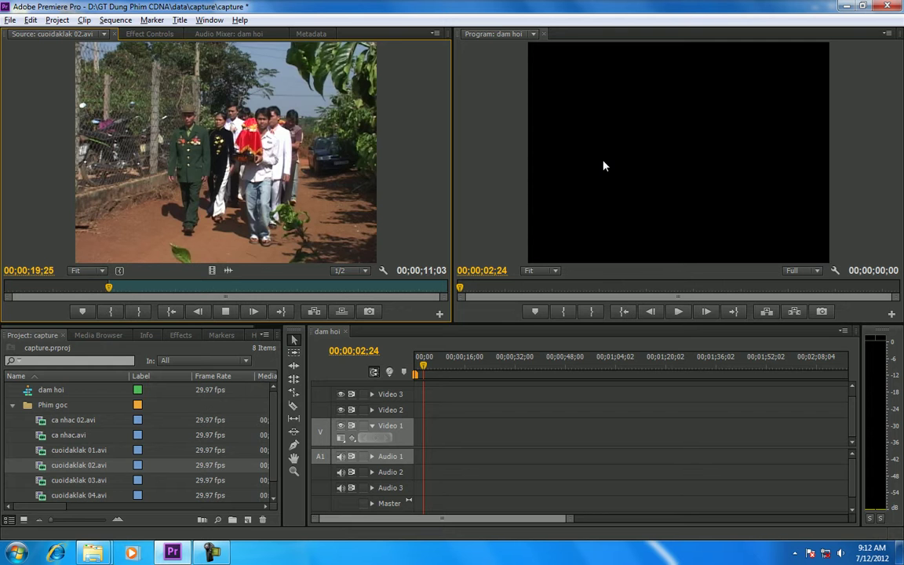
{"action": "key", "text": "space"}
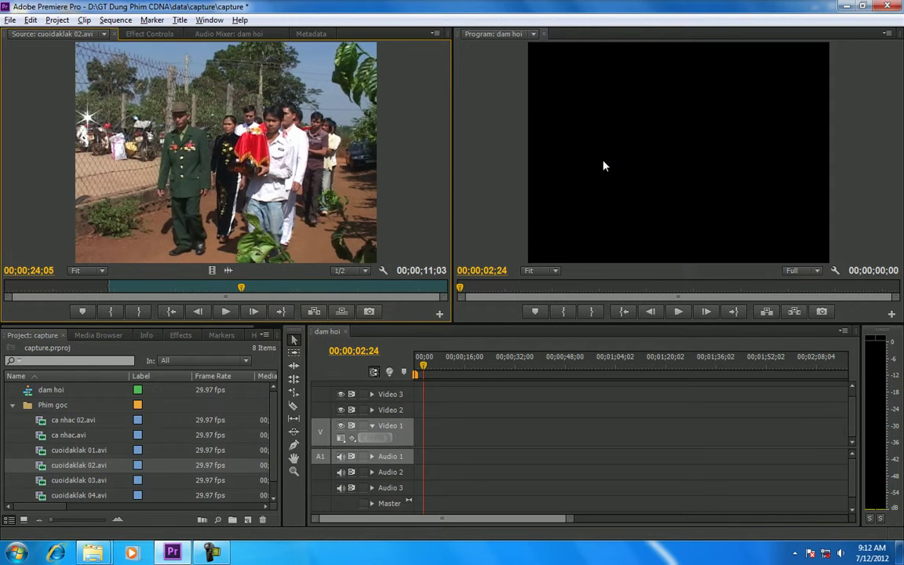
{"action": "key", "text": "Left"}
{"action": "key", "text": "Left"}
{"action": "key", "text": "Left"}
{"action": "key", "text": "o"}
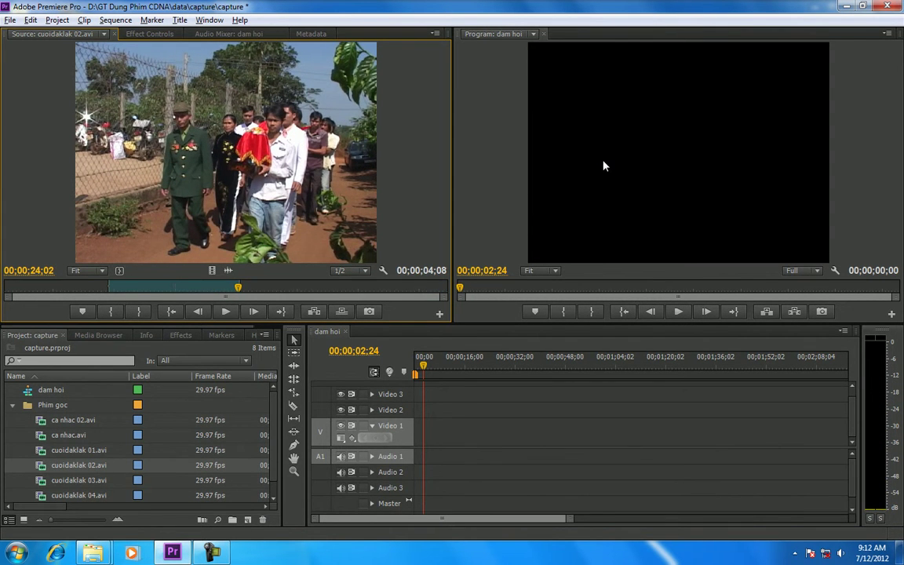
{"action": "key", "text": "comma"}
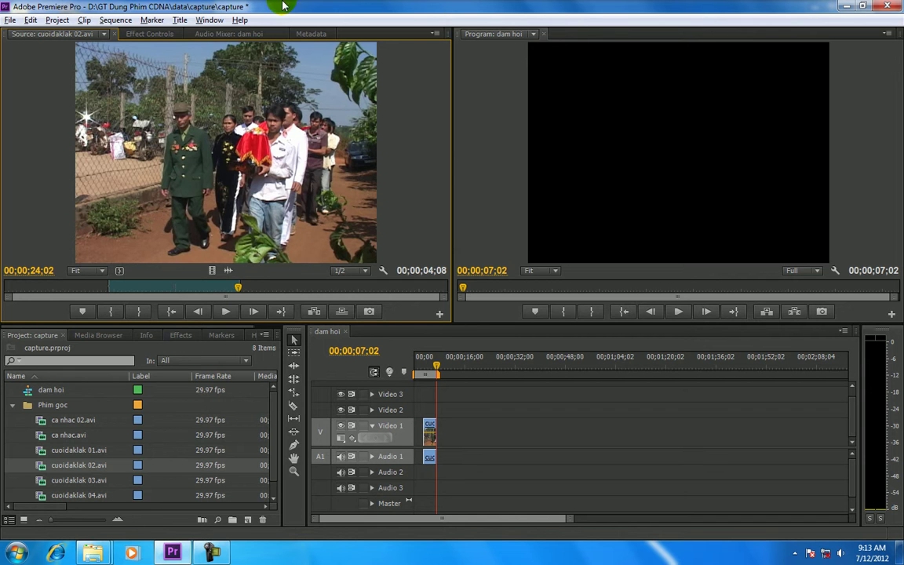
- Mark cuoidaklak 03.avi's Out point at 34;00 and add that section to dam hoi
{"action": "double_click", "coordinate": [39, 482]}
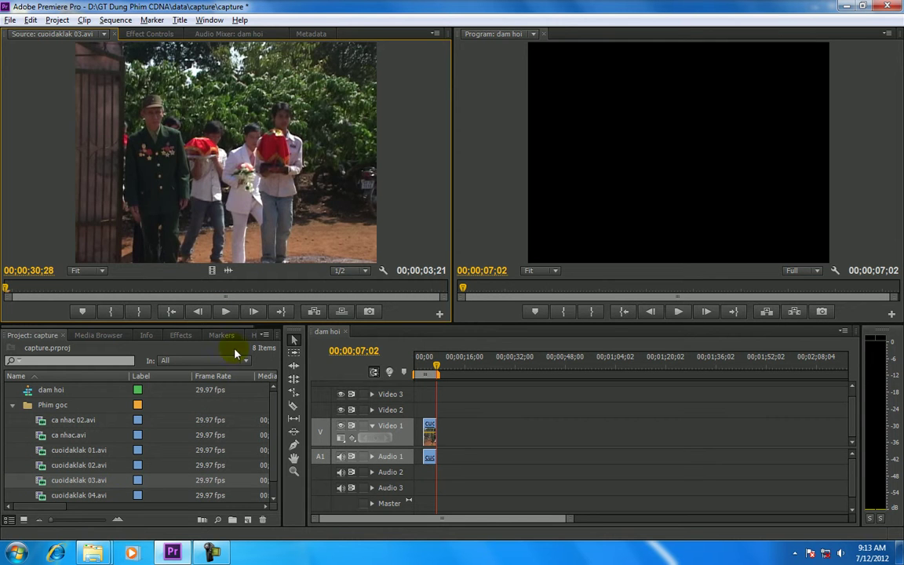
{"action": "mouse_move", "coordinate": [175, 292]}
{"action": "left_mouse_down"}
{"action": "mouse_move", "coordinate": [3, 294]}
{"action": "mouse_move", "coordinate": [373, 290]}
{"action": "left_mouse_up"}
{"action": "key", "text": "o"}
{"action": "mouse_move", "coordinate": [255, 162]}
{"action": "left_mouse_down"}
{"action": "mouse_move", "coordinate": [468, 438]}
{"action": "mouse_move", "coordinate": [428, 437]}
{"action": "left_mouse_up"}
- Add cuoidaklak 04.avi's section from 39;01 to 40;10 to the end of dam hoi
{"action": "double_click", "coordinate": [63, 493]}
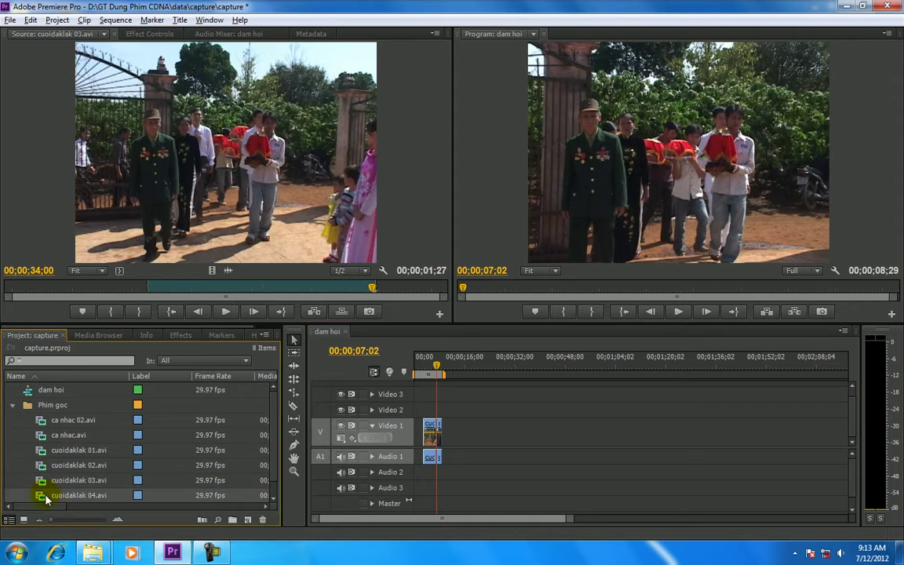
{"action": "mouse_move", "coordinate": [63, 294]}
{"action": "left_mouse_down"}
{"action": "mouse_move", "coordinate": [365, 290]}
{"action": "mouse_move", "coordinate": [350, 274]}
{"action": "mouse_move", "coordinate": [343, 288]}
{"action": "mouse_move", "coordinate": [419, 294]}
{"action": "left_mouse_up"}
{"action": "key", "text": "i"}
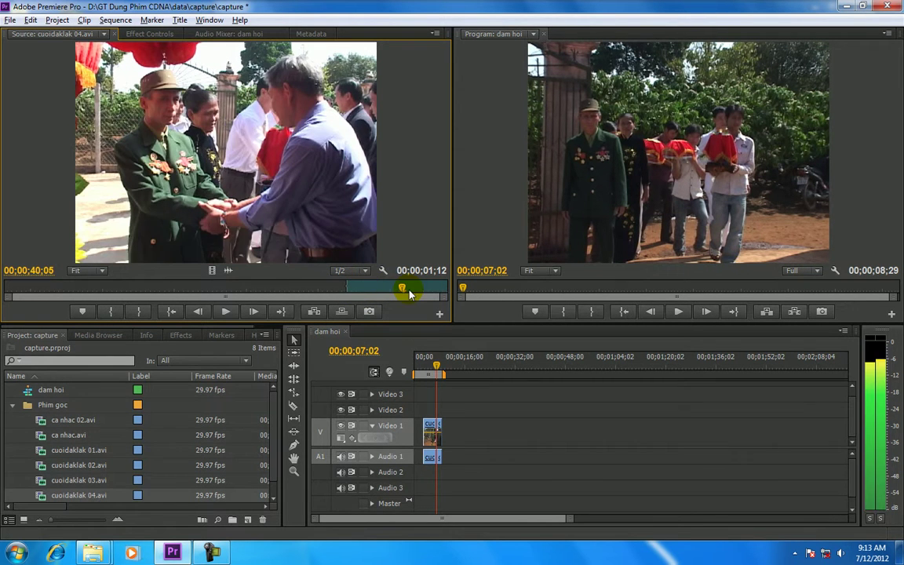
{"action": "key", "text": "o"}
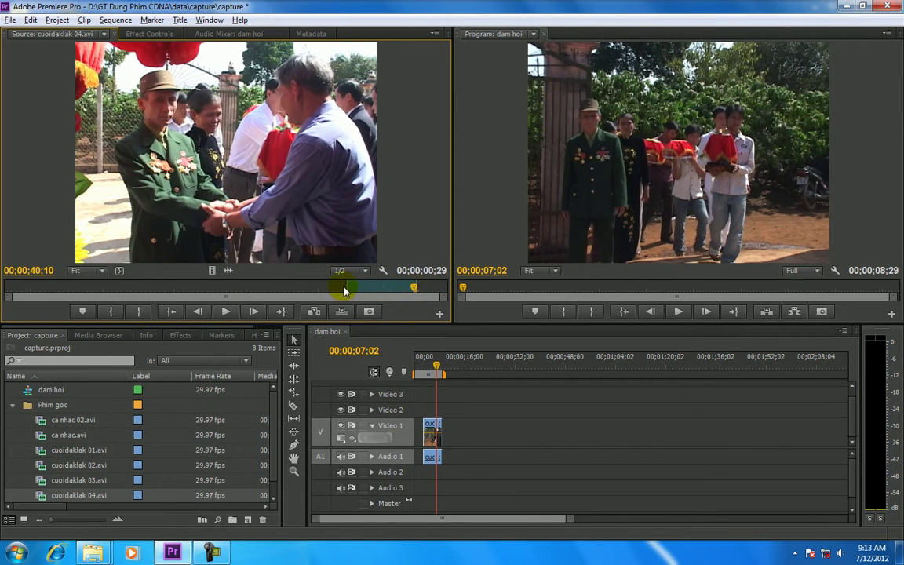
{"action": "left_click", "coordinate": [342, 287]}
{"action": "left_click_drag", "start_coordinate": [341, 287], "coordinate": [328, 287]}
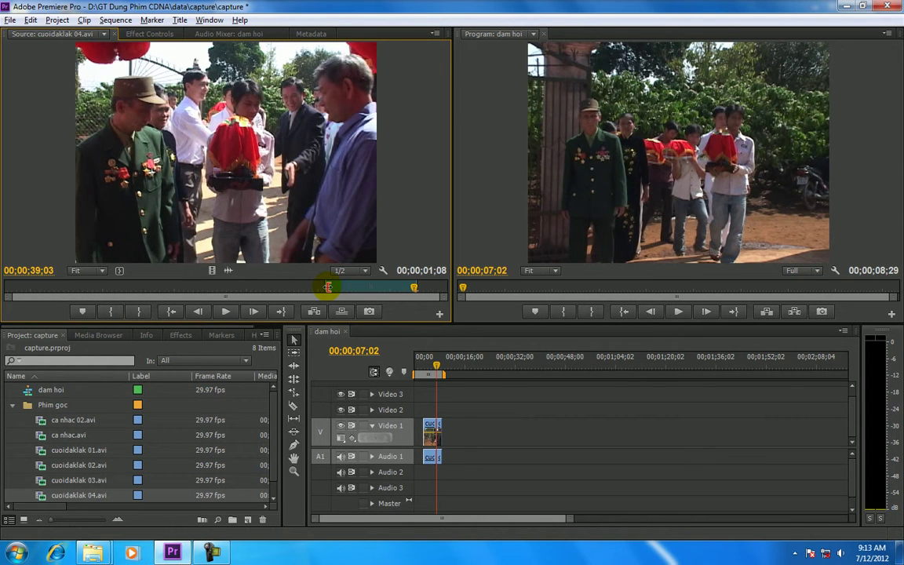
{"action": "mouse_move", "coordinate": [287, 249]}
{"action": "left_mouse_down"}
{"action": "mouse_move", "coordinate": [473, 396]}
{"action": "mouse_move", "coordinate": [446, 430]}
{"action": "left_mouse_up"}
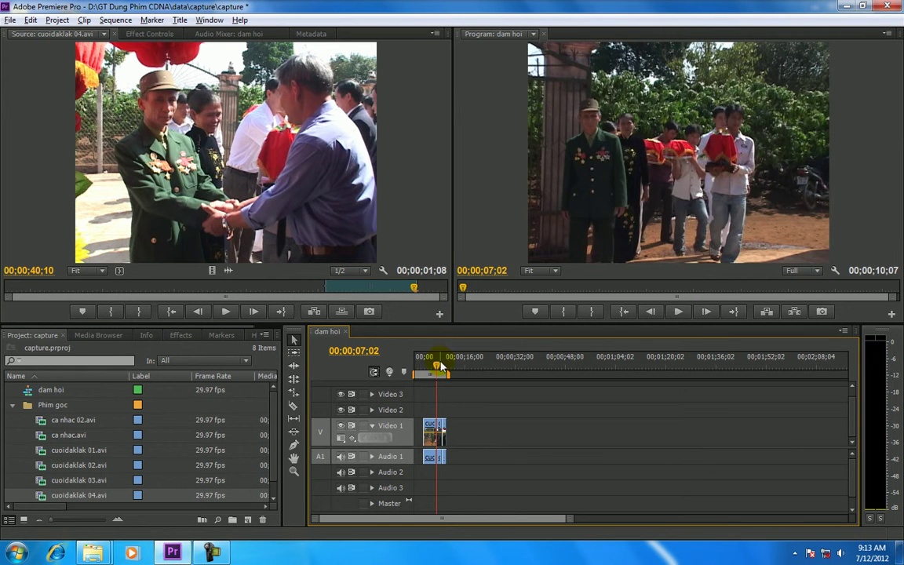
- Scrub through the three procession clips, then zoom the timeline to 4-second ruler steps
{"action": "left_click_drag", "start_coordinate": [441, 367], "coordinate": [436, 380]}
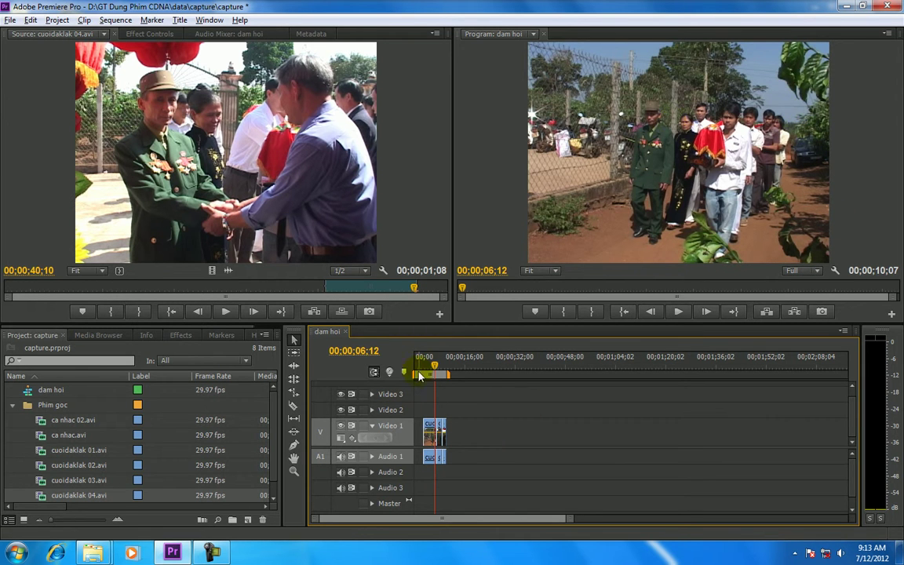
{"action": "left_click_drag", "start_coordinate": [437, 368], "coordinate": [431, 366]}
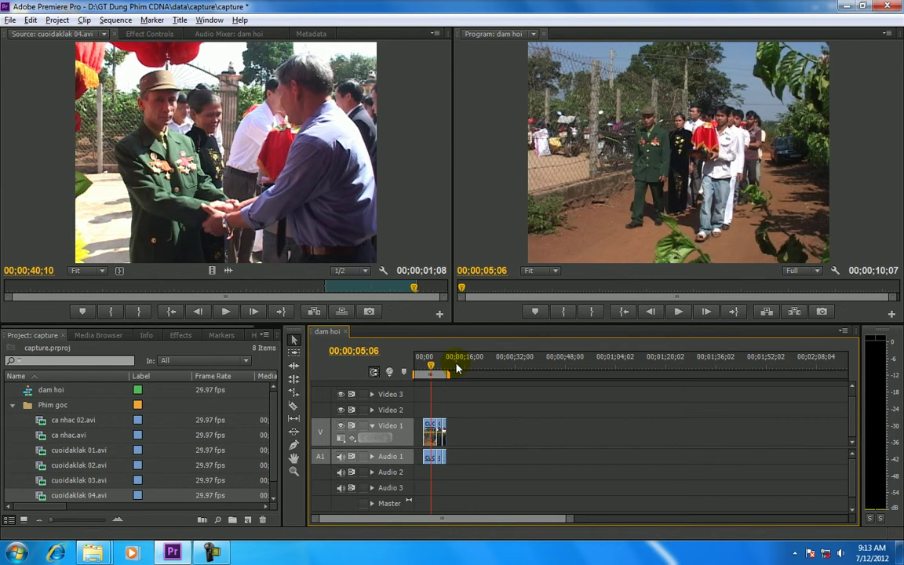
{"action": "key", "text": "="}
{"action": "key", "text": "="}
{"action": "key", "text": "="}
{"action": "key", "text": "="}
{"action": "key", "text": "-"}
{"action": "key", "text": "-"}
{"action": "key", "text": "-"}
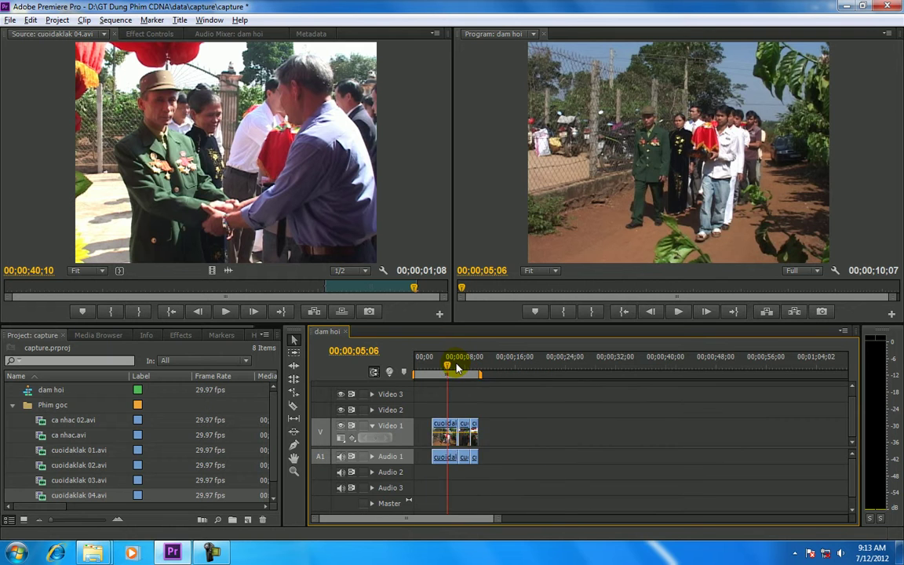
{"action": "key", "text": "="}
{"action": "key", "text": "="}
{"action": "key", "text": "-"}
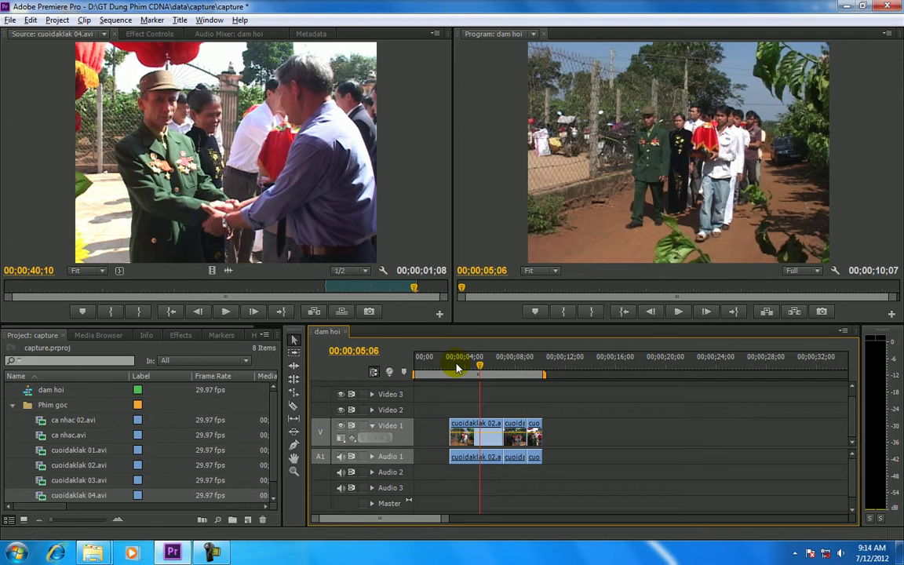
{"action": "mouse_move", "coordinate": [414, 369]}
{"action": "left_mouse_down"}
{"action": "mouse_move", "coordinate": [616, 367]}
{"action": "mouse_move", "coordinate": [535, 367]}
{"action": "left_mouse_up"}
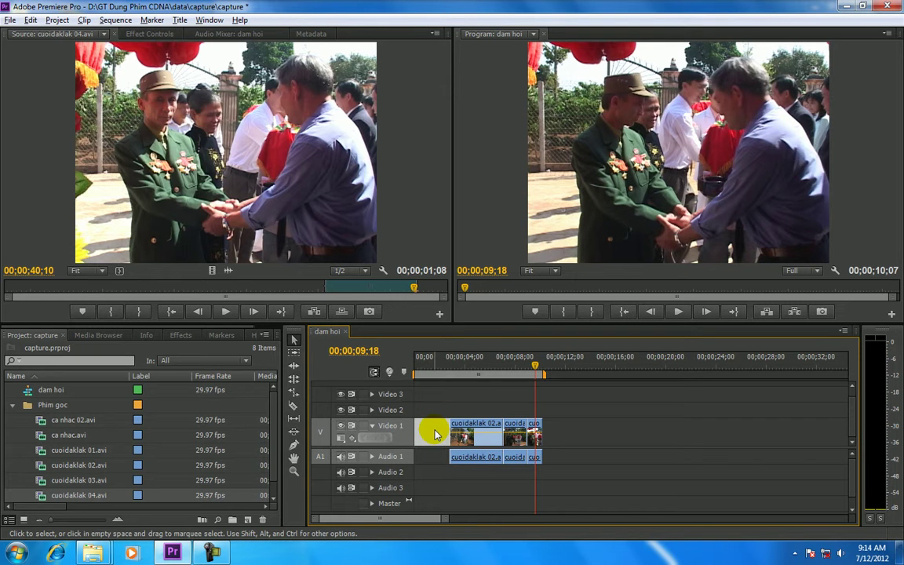
{"action": "left_click", "coordinate": [571, 424]}
{"action": "left_click_drag", "start_coordinate": [624, 400], "coordinate": [589, 425]}
{"action": "left_click_drag", "start_coordinate": [484, 430], "coordinate": [431, 431]}
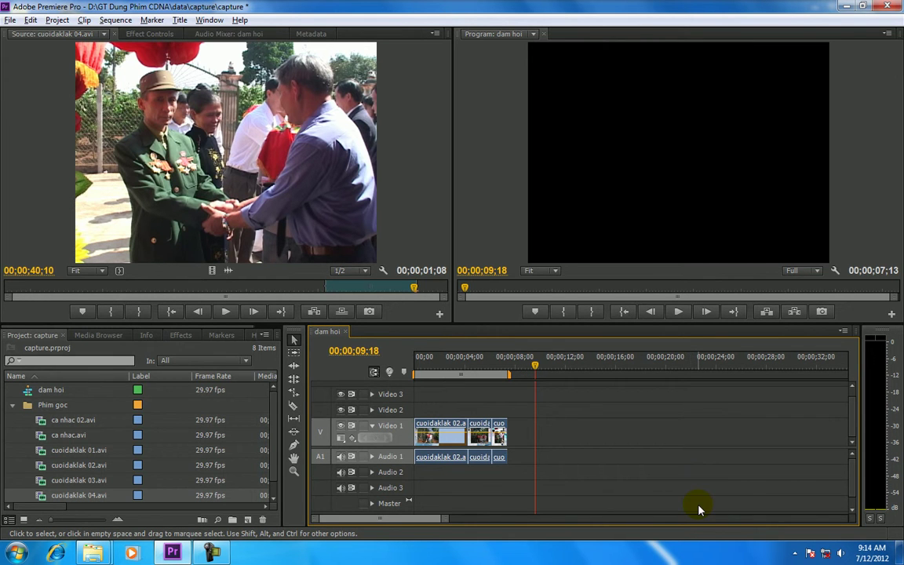
{"action": "key", "text": "ctrl+z"}
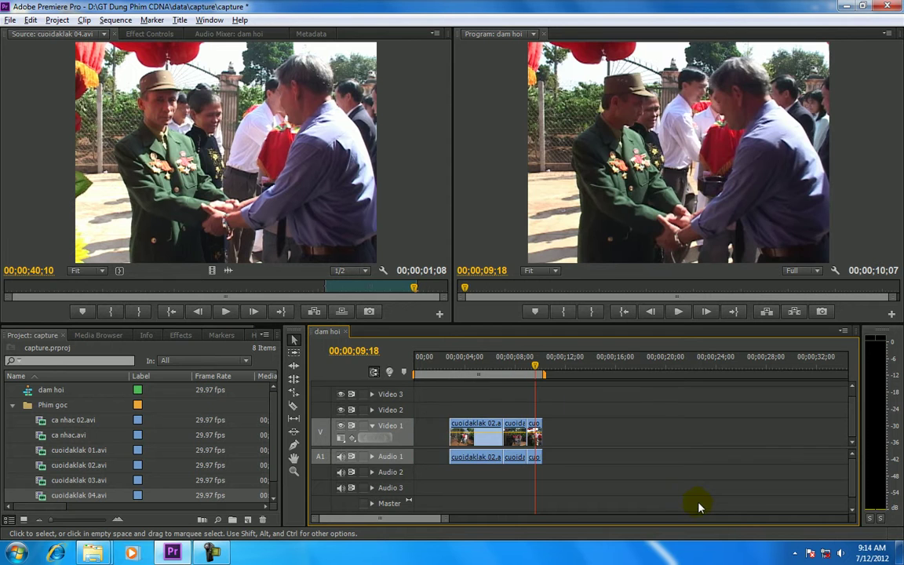
- Ripple-delete the opening gap so the clips start at 00;00, then add ca nhac.avi to Video 1/Audio 1
{"action": "right_click", "coordinate": [438, 444]}
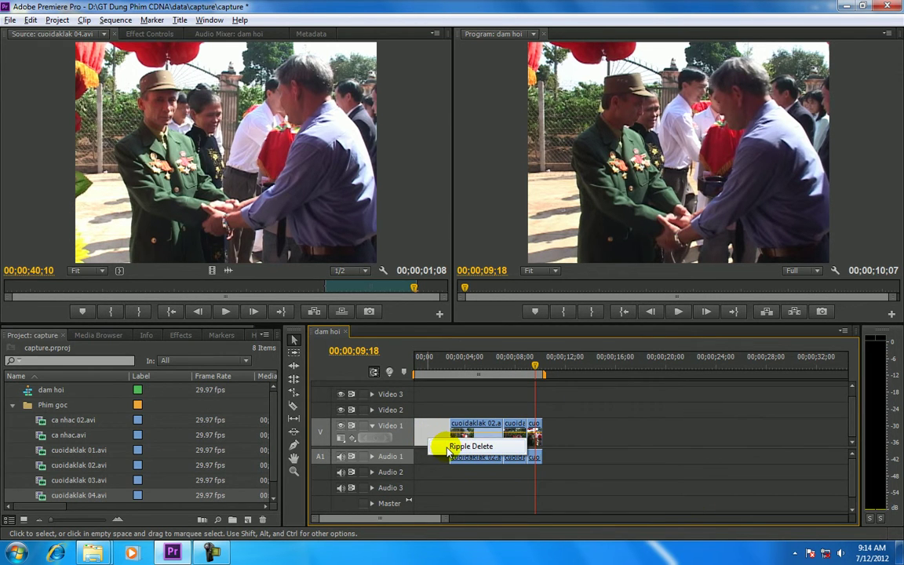
{"action": "left_click", "coordinate": [449, 447]}
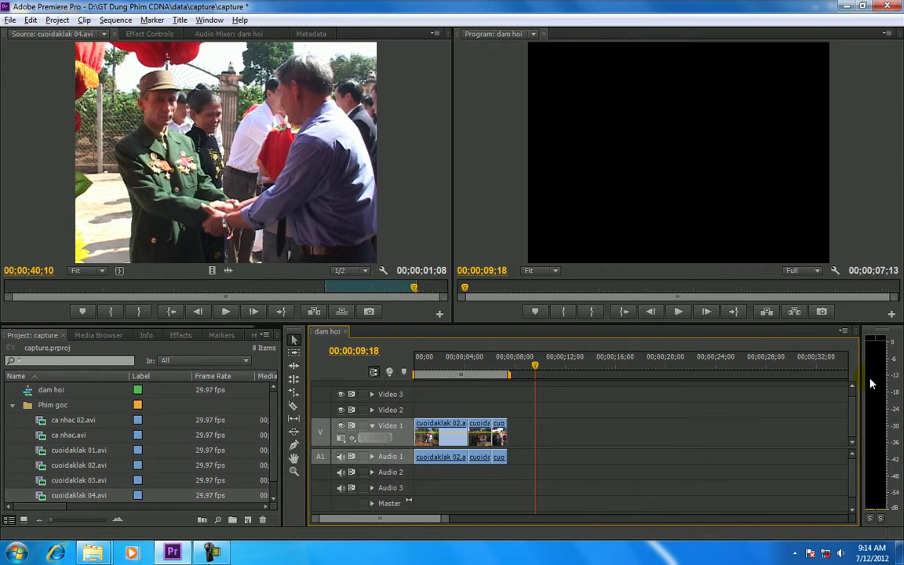
{"action": "double_click", "coordinate": [41, 435]}
{"action": "mouse_move", "coordinate": [207, 192]}
{"action": "left_mouse_down"}
{"action": "mouse_move", "coordinate": [736, 464]}
{"action": "mouse_move", "coordinate": [694, 459]}
{"action": "left_mouse_up"}
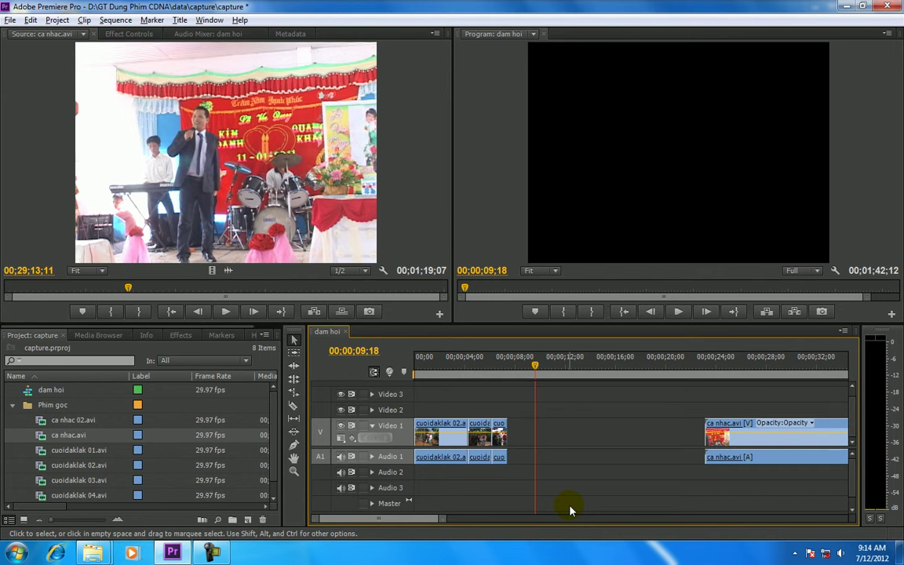
- Ripple-delete the gap before ca nhac.avi so it directly follows the procession clips
{"action": "left_click", "coordinate": [593, 434]}
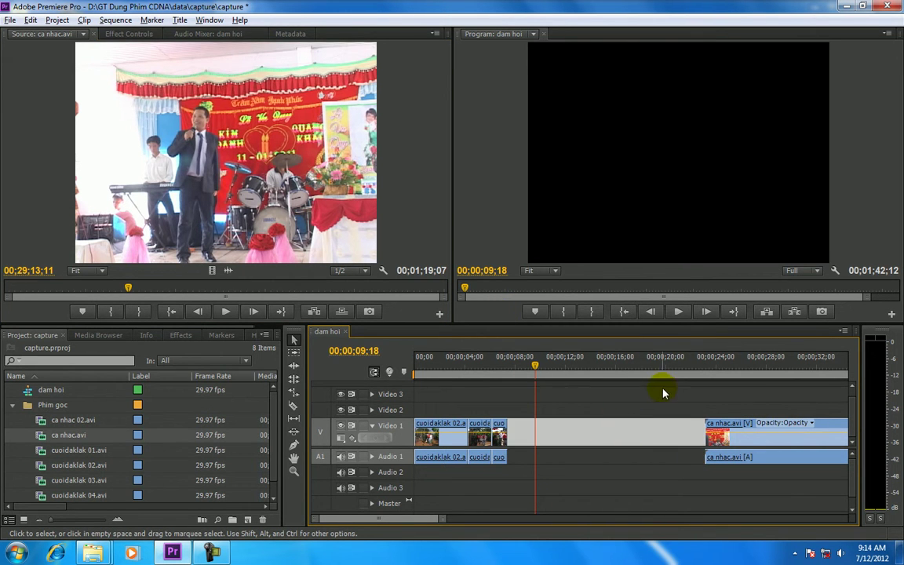
{"action": "left_click", "coordinate": [738, 430]}
{"action": "left_click_drag", "start_coordinate": [746, 429], "coordinate": [785, 432]}
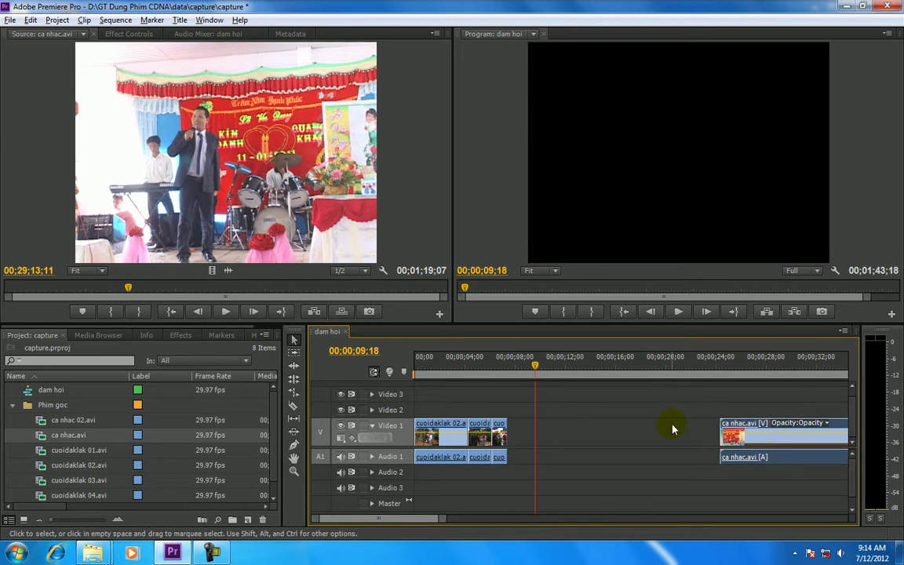
{"action": "left_click", "coordinate": [671, 428]}
{"action": "right_click", "coordinate": [695, 429]}
{"action": "left_click", "coordinate": [702, 433]}
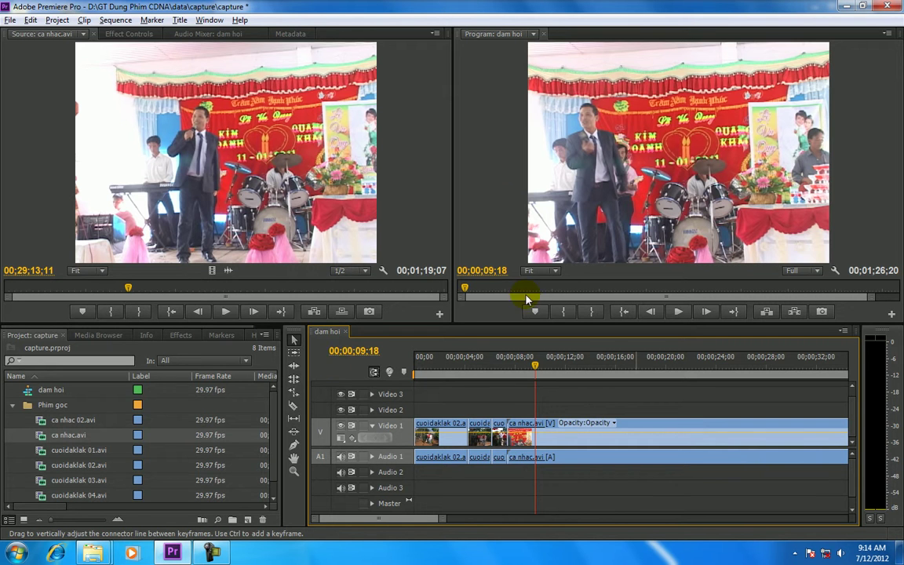
- Check the procession clips and their cuts, then select the ca nhac.avi clip on the timeline
{"action": "left_click_drag", "start_coordinate": [537, 375], "coordinate": [441, 369]}
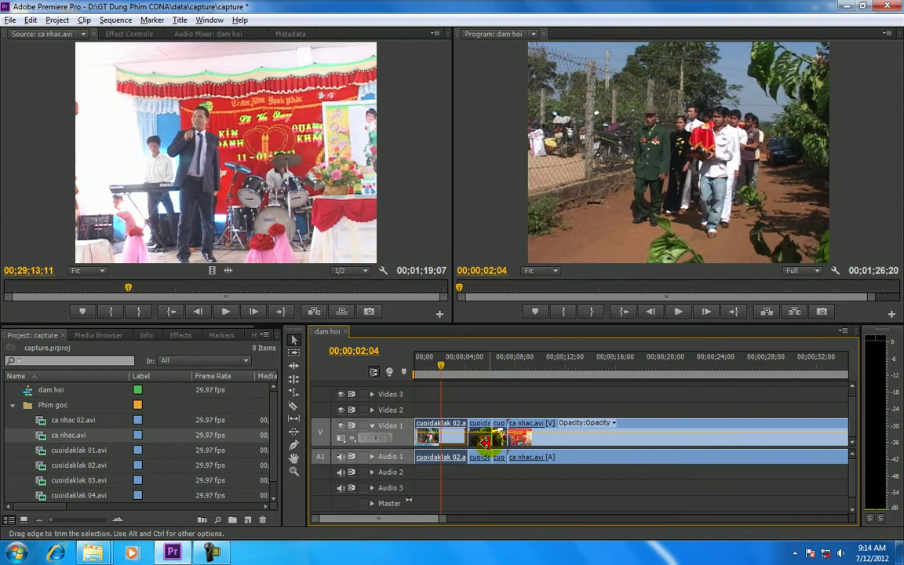
{"action": "left_click", "coordinate": [475, 438]}
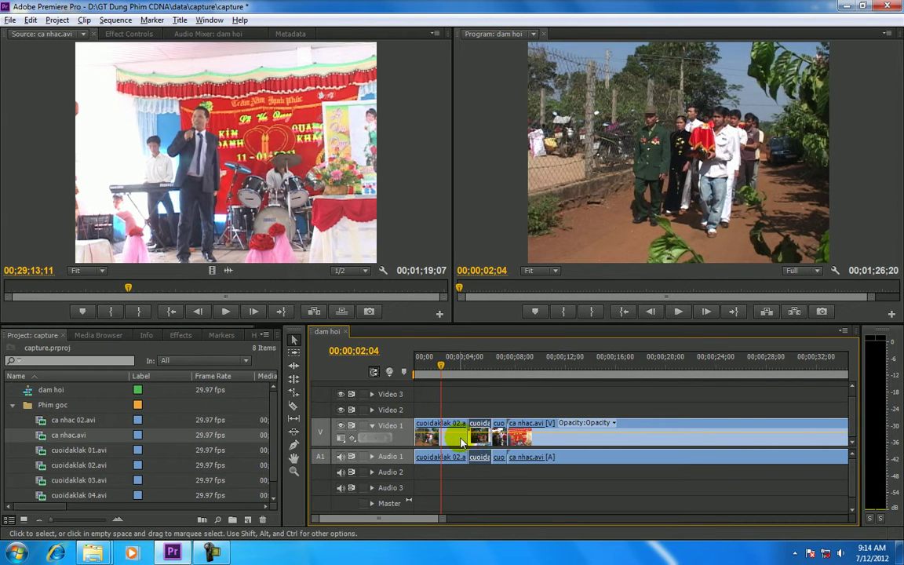
{"action": "left_click", "coordinate": [462, 439]}
{"action": "left_click", "coordinate": [483, 437]}
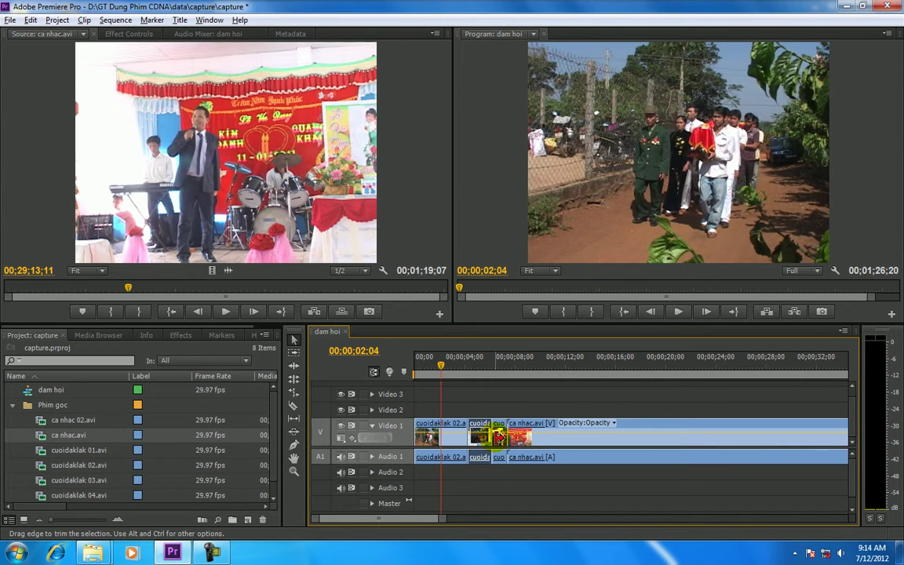
{"action": "left_click", "coordinate": [493, 437]}
{"action": "left_click", "coordinate": [522, 437]}
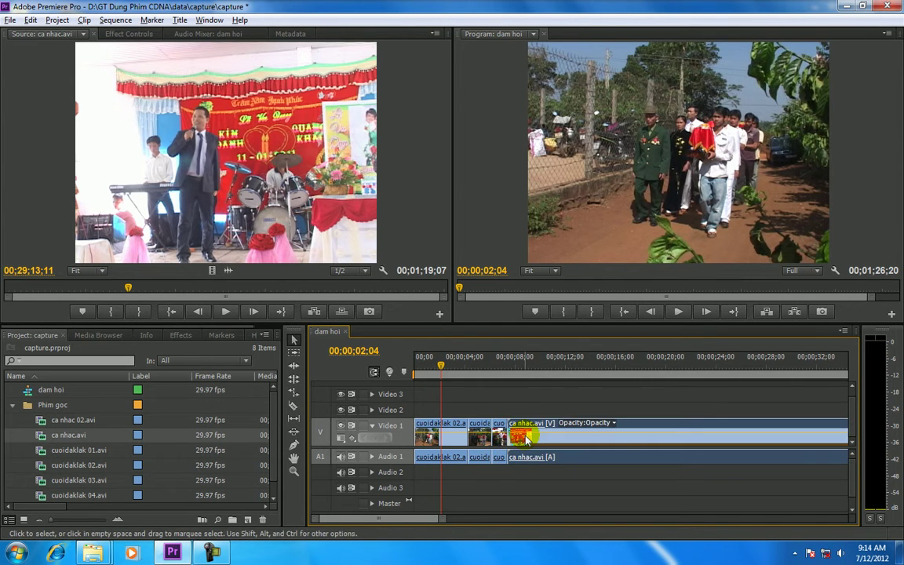
{"action": "left_click", "coordinate": [656, 393]}
{"action": "left_click", "coordinate": [653, 452]}
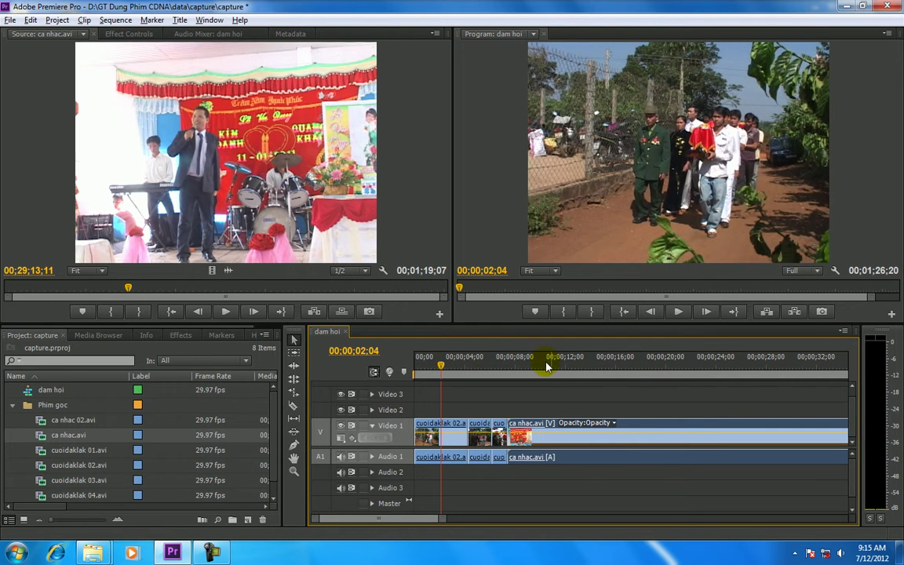
- Move the playhead into ca nhac.avi and park it at 00;00;21;22
{"action": "mouse_move", "coordinate": [442, 363]}
{"action": "left_mouse_down"}
{"action": "mouse_move", "coordinate": [552, 368]}
{"action": "mouse_move", "coordinate": [512, 396]}
{"action": "mouse_move", "coordinate": [589, 392]}
{"action": "mouse_move", "coordinate": [515, 383]}
{"action": "mouse_move", "coordinate": [741, 391]}
{"action": "left_mouse_up"}
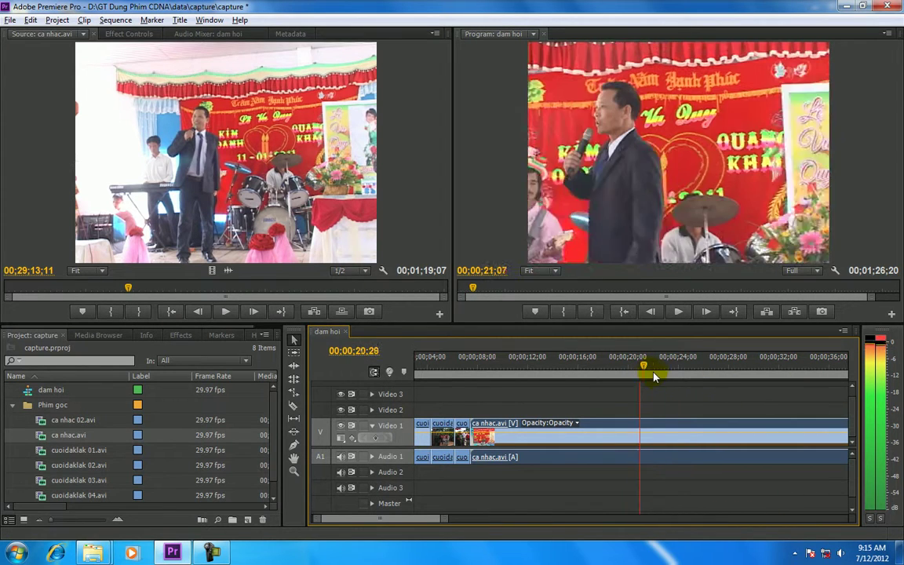
{"action": "left_click_drag", "start_coordinate": [741, 391], "coordinate": [650, 391]}
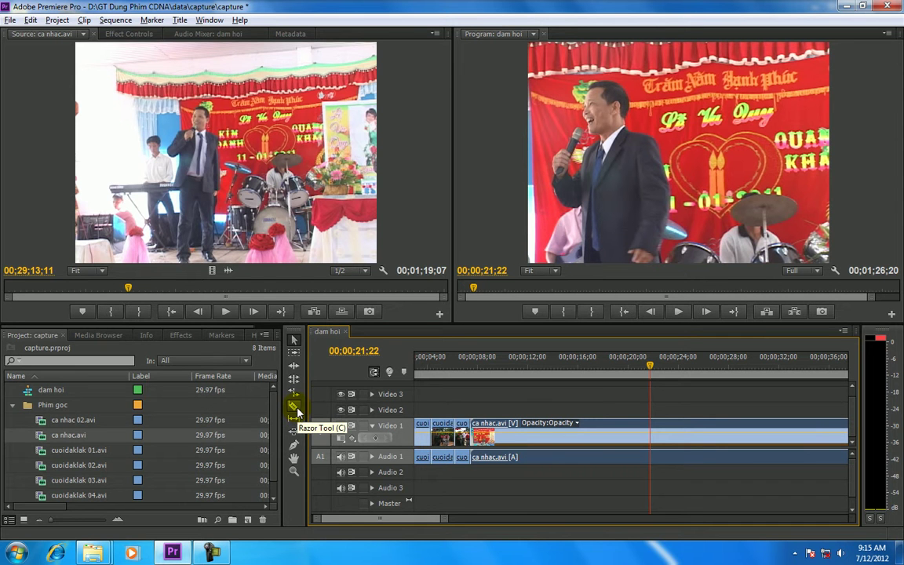
- Razor ca nhac.avi at 00;00;21;22 and delete the first piece, leaving a gap
{"action": "left_click", "coordinate": [295, 408]}
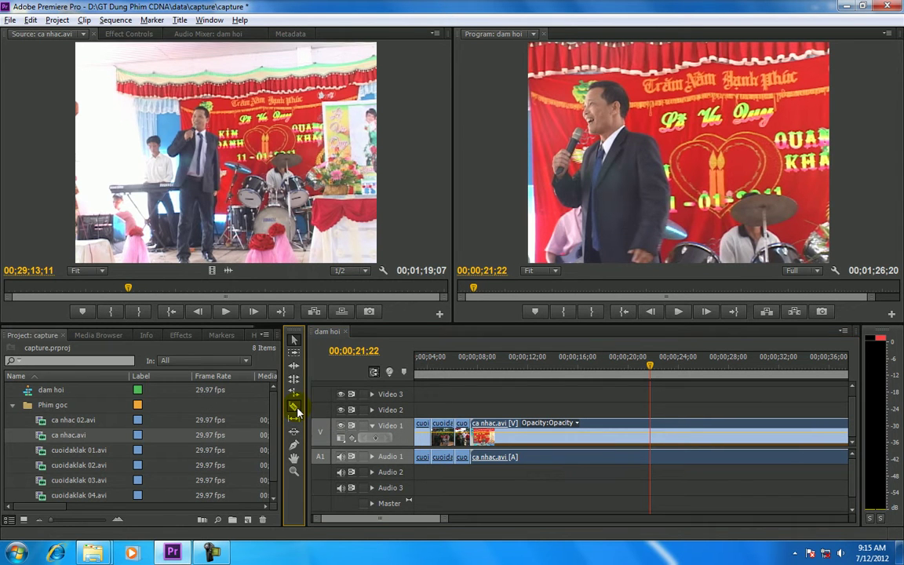
{"action": "left_click", "coordinate": [653, 433]}
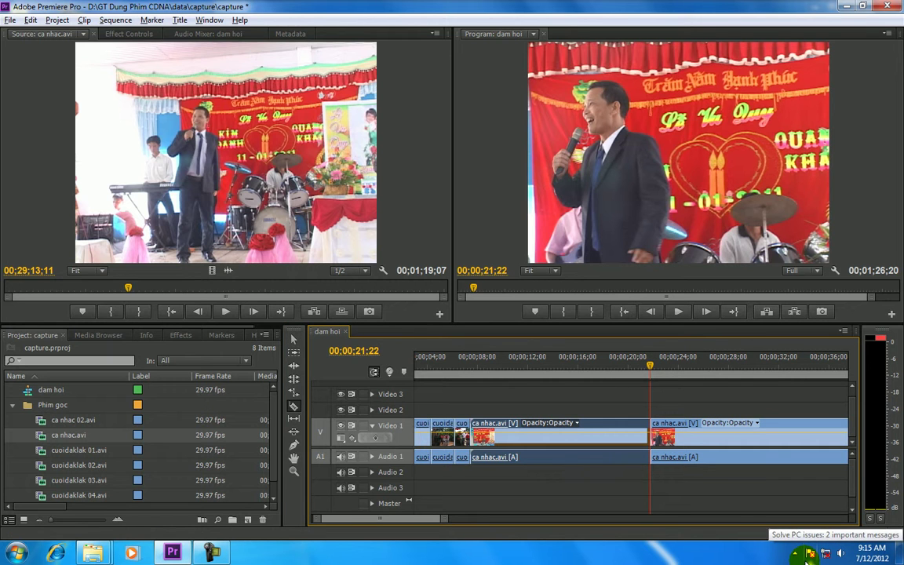
{"action": "left_click", "coordinate": [295, 340]}
{"action": "left_click_drag", "start_coordinate": [696, 440], "coordinate": [761, 445]}
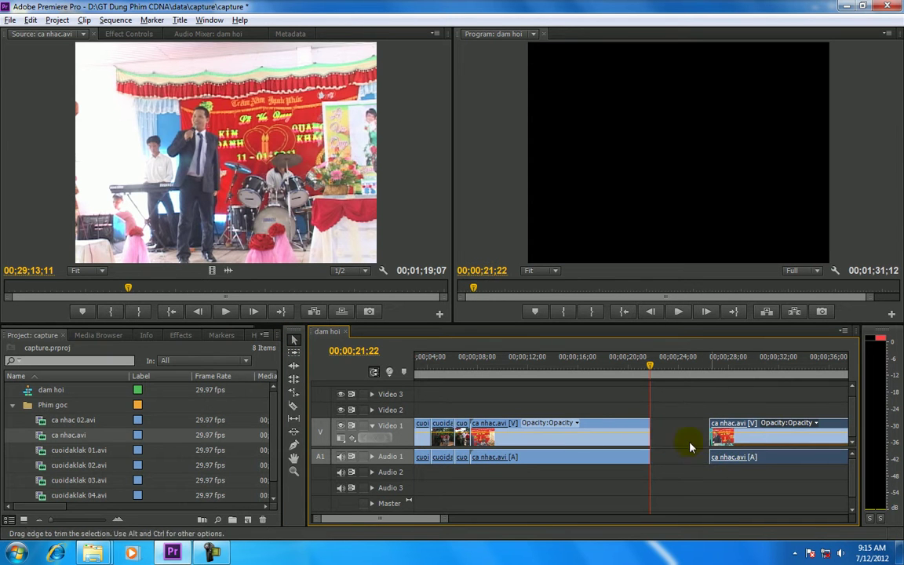
{"action": "left_click", "coordinate": [589, 436]}
{"action": "key", "text": "Delete"}
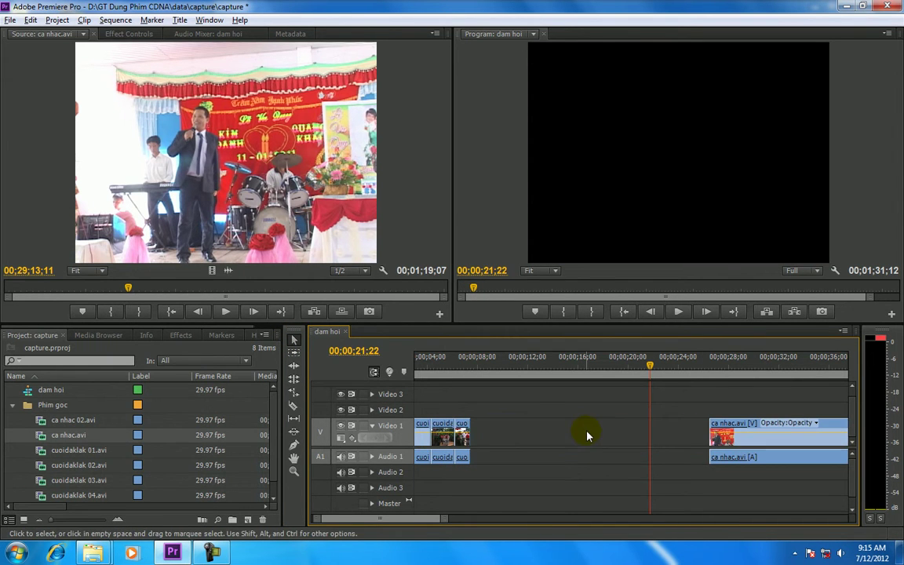
{"action": "right_click", "coordinate": [587, 437]}
- Ripple-delete the gap before ca nhac.avi and trim its end, shortening dam hoi to 00;00;31;04
{"action": "left_click", "coordinate": [596, 436]}
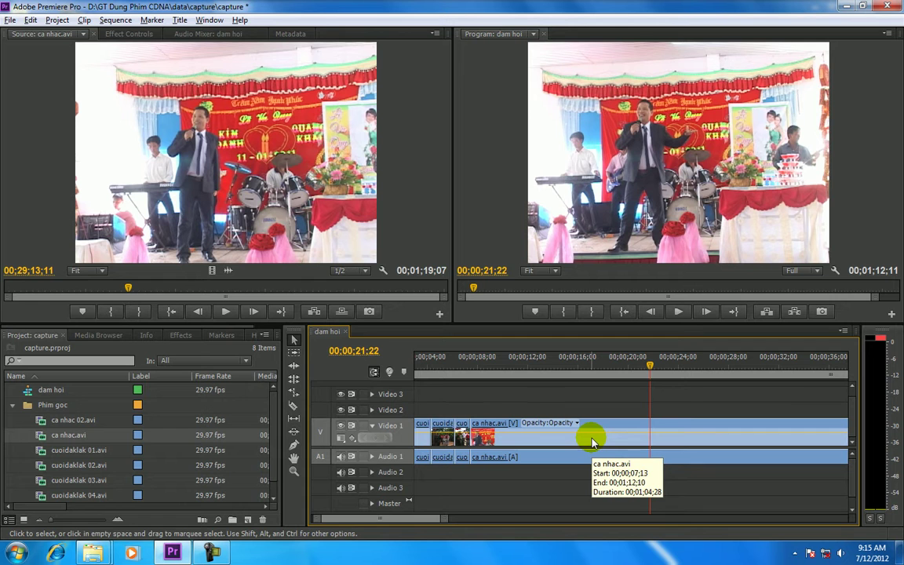
{"action": "key", "text": "minus"}
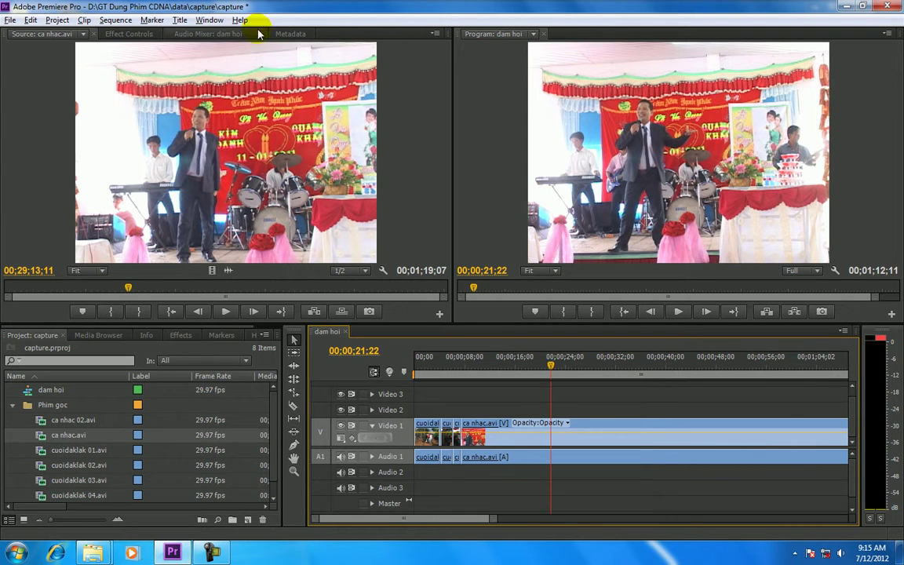
{"action": "key", "text": "minus"}
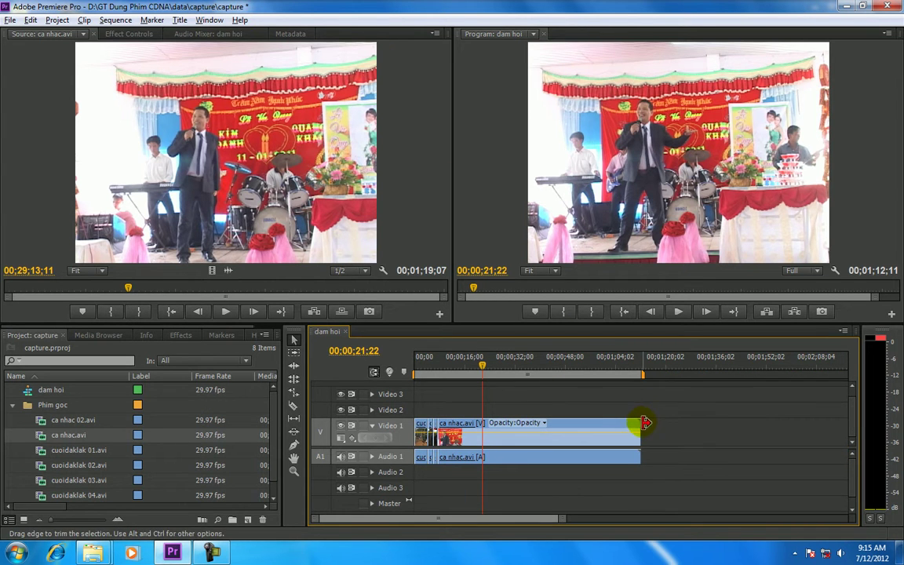
{"action": "mouse_move", "coordinate": [636, 424]}
{"action": "left_mouse_down"}
{"action": "mouse_move", "coordinate": [500, 430]}
{"action": "mouse_move", "coordinate": [755, 425]}
{"action": "left_mouse_up"}
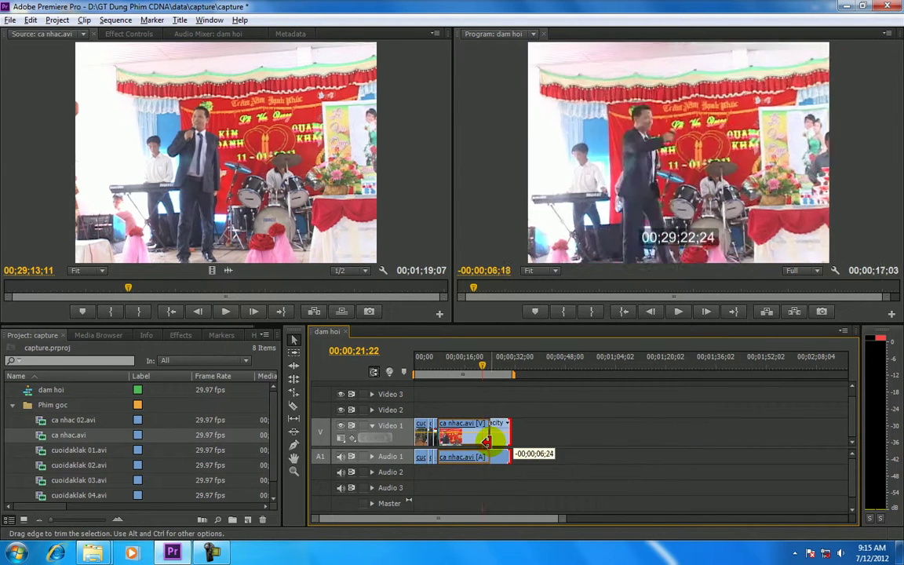
{"action": "left_click_drag", "start_coordinate": [755, 424], "coordinate": [488, 428]}
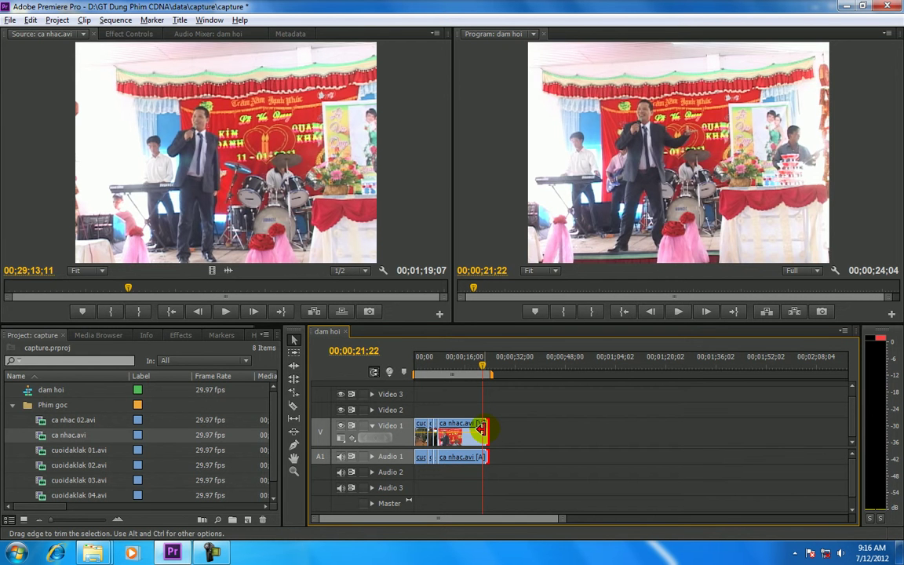
- Restore the end of ca nhac.avi and trim its opening instead
{"action": "left_click_drag", "start_coordinate": [543, 426], "coordinate": [616, 427]}
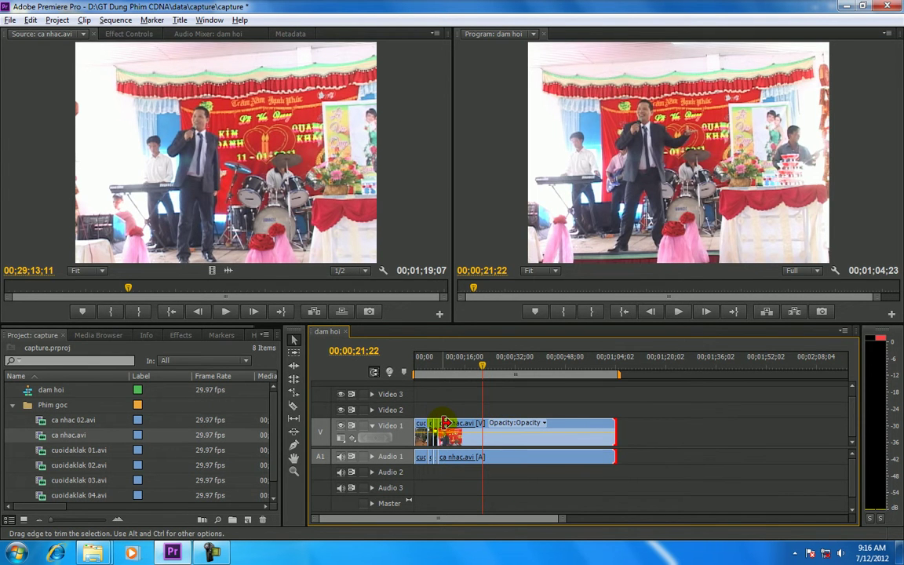
{"action": "left_click_drag", "start_coordinate": [445, 424], "coordinate": [478, 423]}
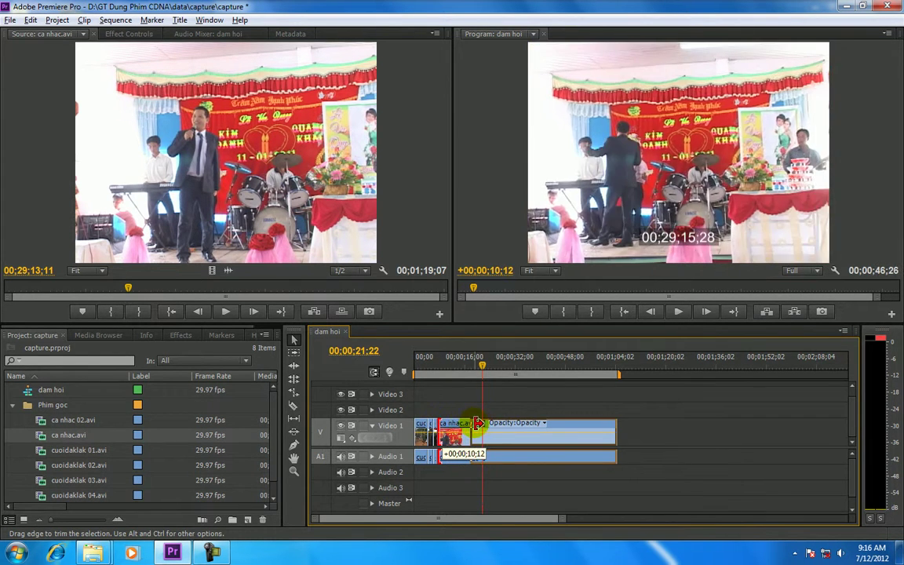
{"action": "left_click_drag", "start_coordinate": [478, 424], "coordinate": [502, 424]}
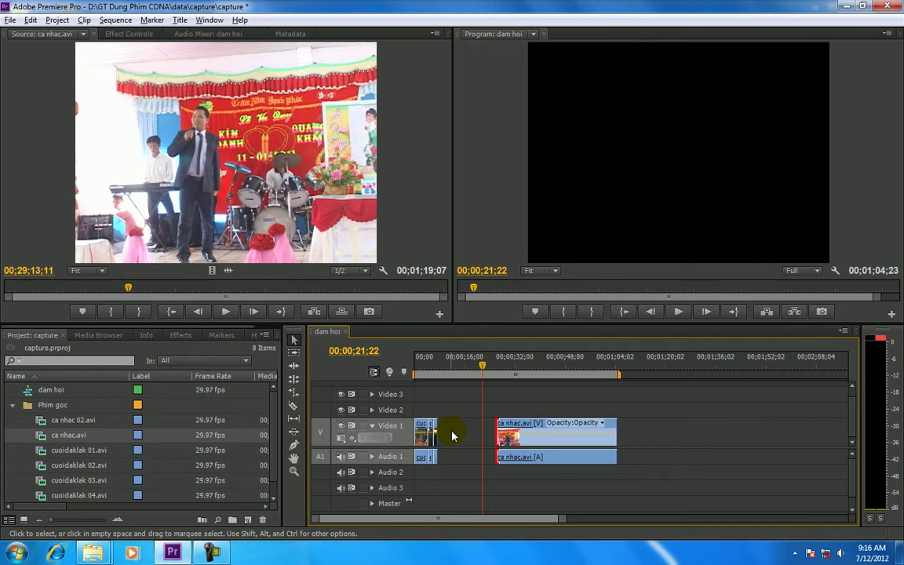
- Ripple-delete the gap before ca nhac.avi so dam hoi runs 00;00;46;10
{"action": "right_click", "coordinate": [452, 435]}
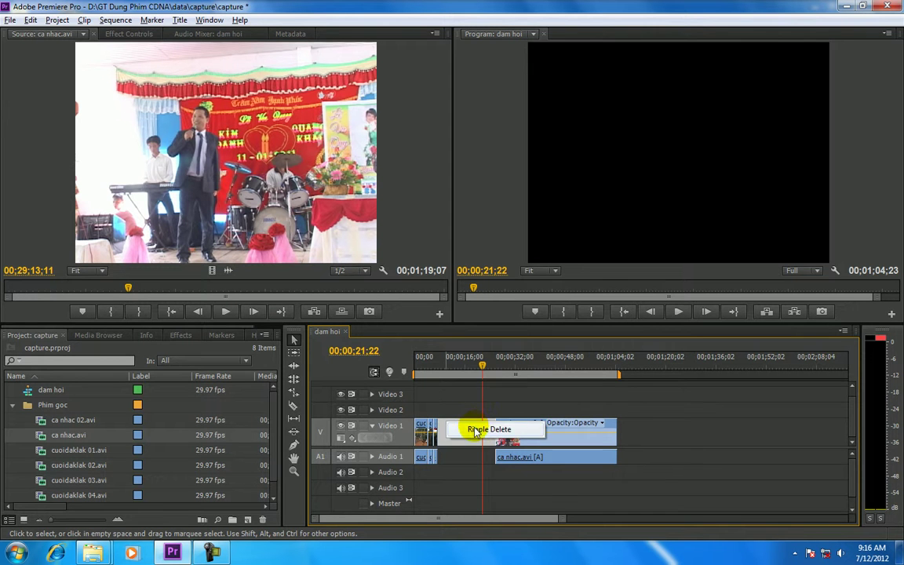
{"action": "left_click", "coordinate": [475, 430]}
{"action": "left_click_drag", "start_coordinate": [492, 372], "coordinate": [469, 367]}
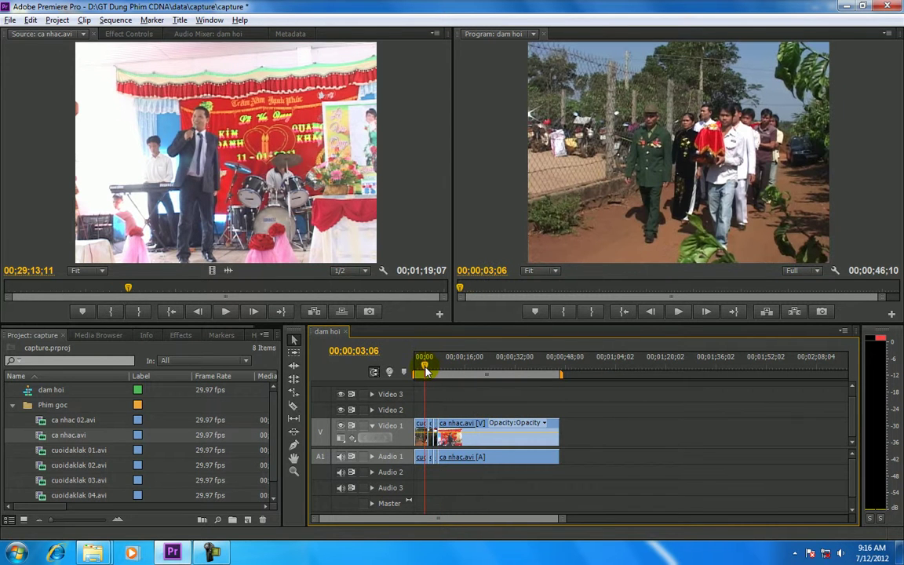
- Trim the end of ca nhac.avi and butt it against the procession clips, making dam hoi 00;00;24;16
{"action": "key", "text": "="}
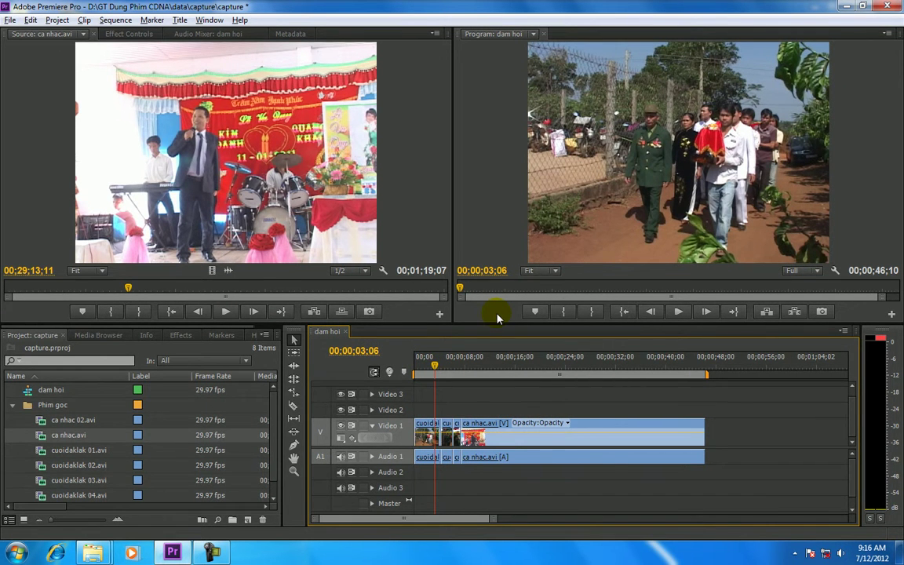
{"action": "key", "text": "="}
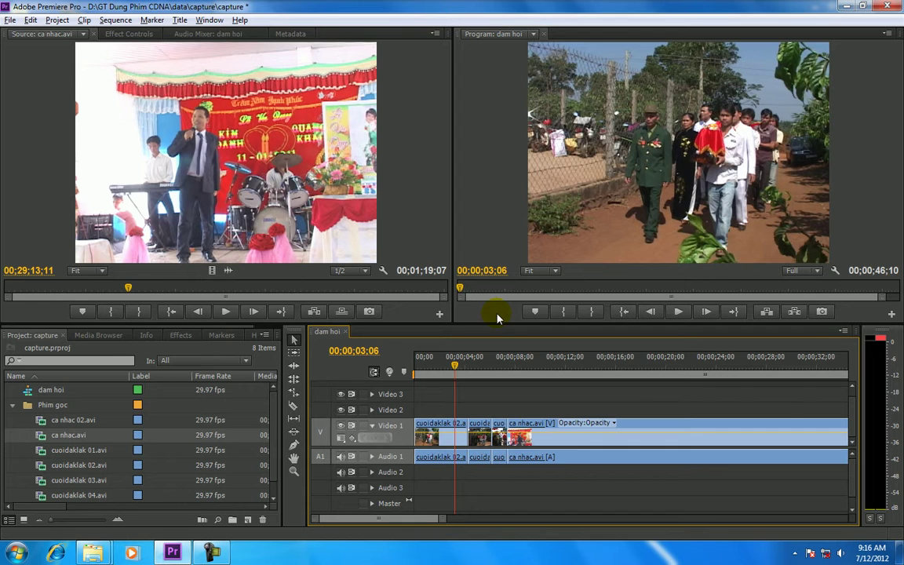
{"action": "mouse_move", "coordinate": [455, 365]}
{"action": "left_mouse_down"}
{"action": "mouse_move", "coordinate": [389, 375]}
{"action": "mouse_move", "coordinate": [570, 383]}
{"action": "mouse_move", "coordinate": [447, 387]}
{"action": "left_mouse_up"}
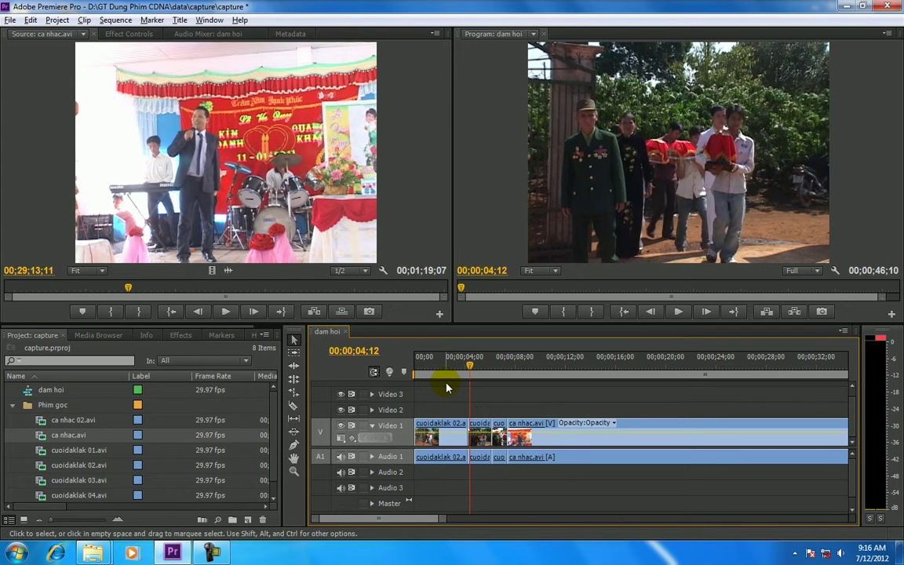
{"action": "key", "text": "minus"}
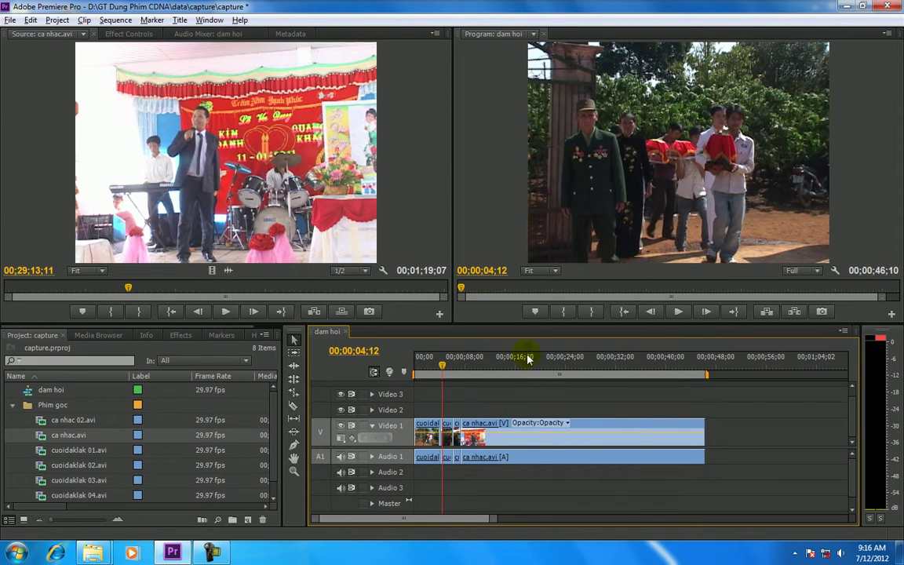
{"action": "left_click", "coordinate": [702, 427]}
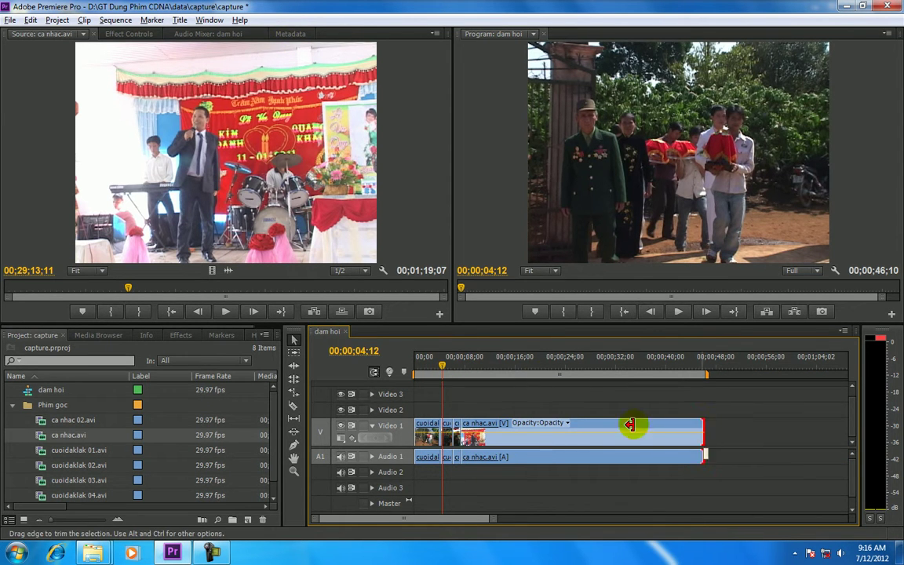
{"action": "mouse_move", "coordinate": [631, 425]}
{"action": "left_mouse_down"}
{"action": "mouse_move", "coordinate": [535, 430]}
{"action": "mouse_move", "coordinate": [631, 432]}
{"action": "left_mouse_up"}
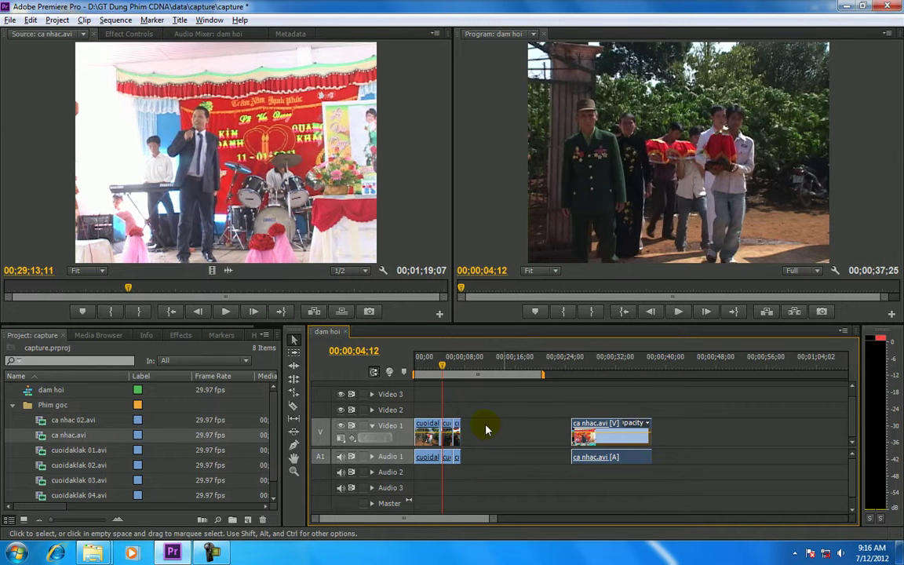
{"action": "left_click_drag", "start_coordinate": [444, 434], "coordinate": [486, 434]}
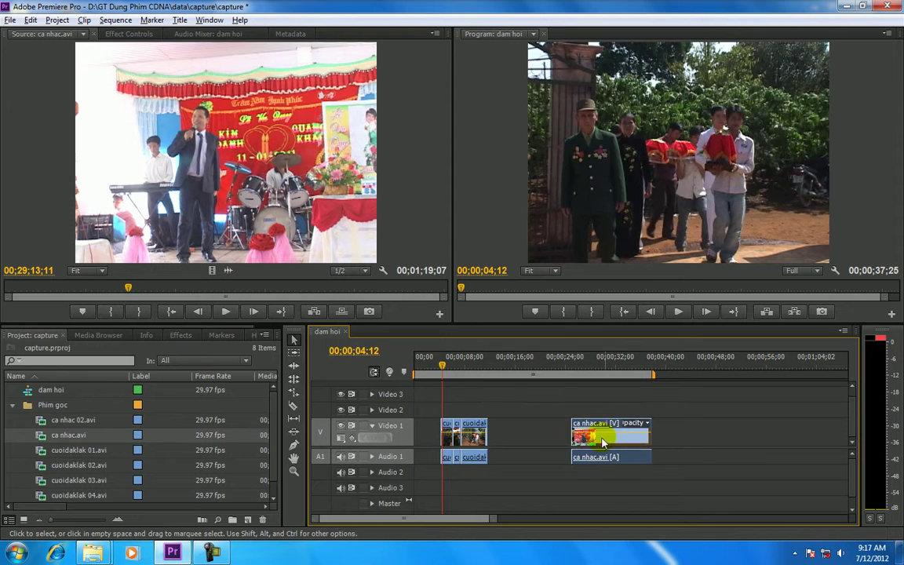
{"action": "left_click_drag", "start_coordinate": [602, 440], "coordinate": [520, 439]}
- Scrub from the sequence start to review the edit around 00;00;10;15
{"action": "left_click", "coordinate": [445, 369]}
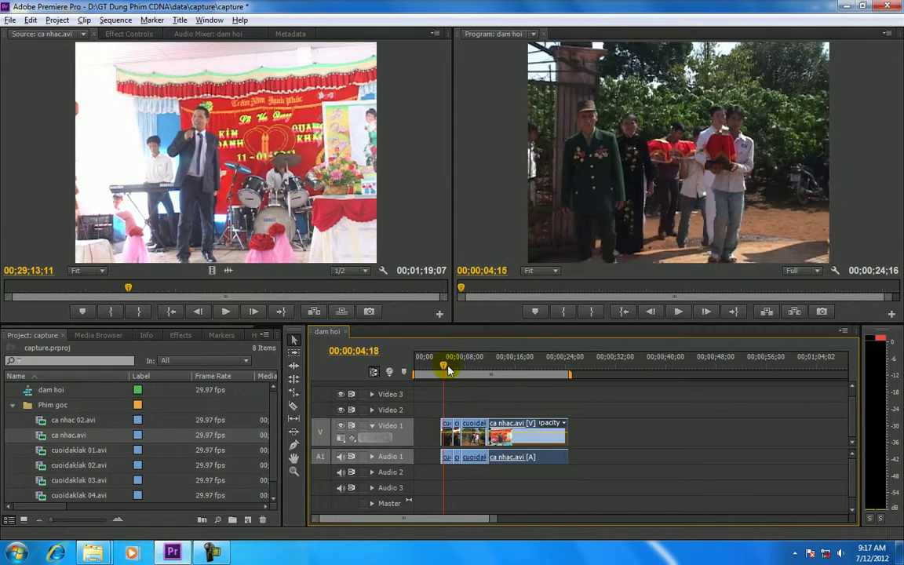
{"action": "left_click_drag", "start_coordinate": [449, 370], "coordinate": [482, 374]}
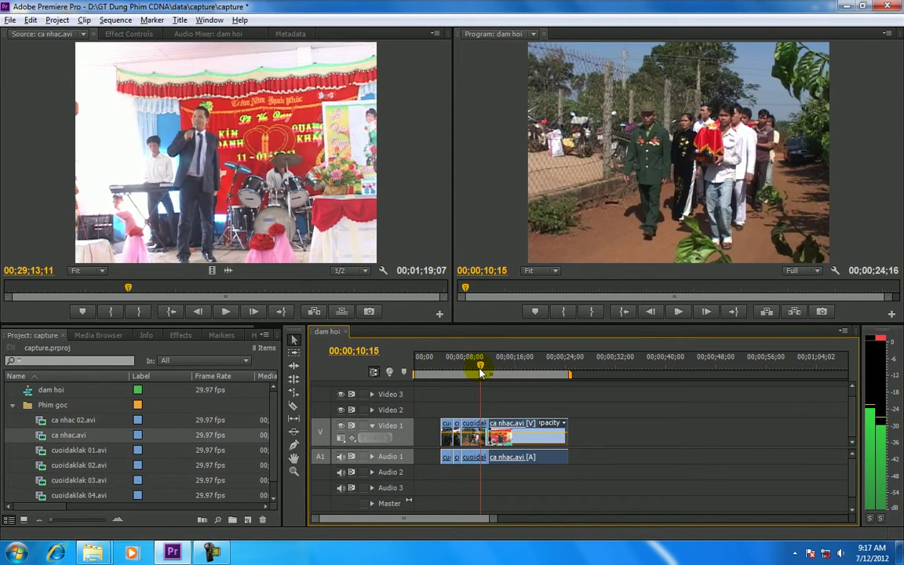